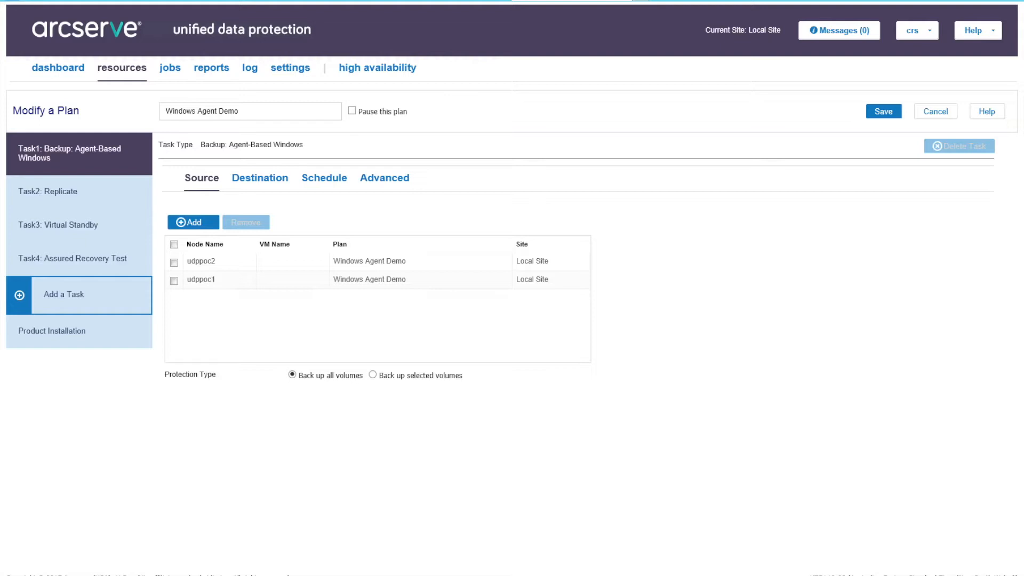
- Review the destination, backup schedule, recovery point retention and catalog options of the agent-based Windows backup task
{"action": "left_click", "coordinate": [260, 178]}
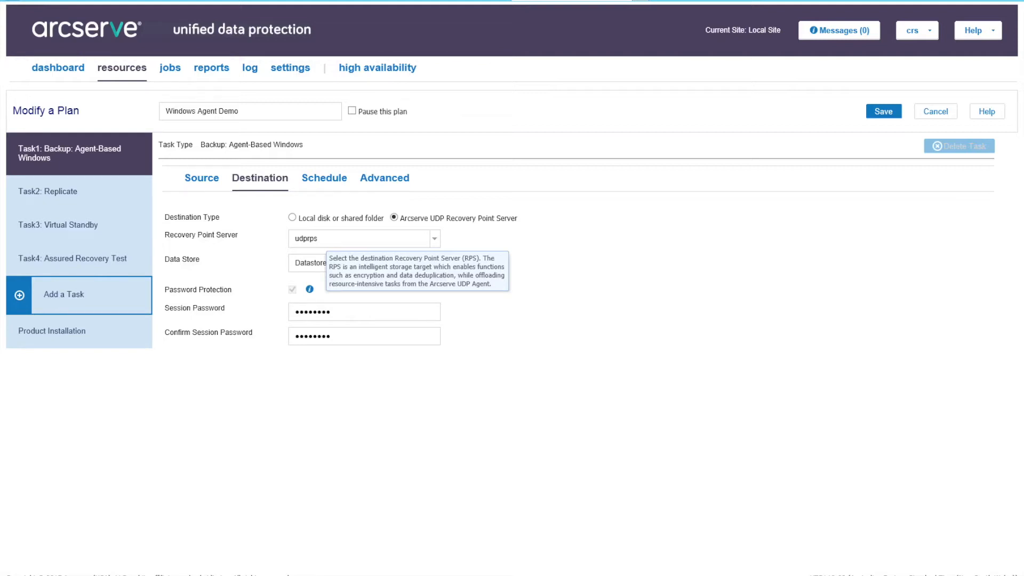
{"action": "left_click", "coordinate": [325, 179]}
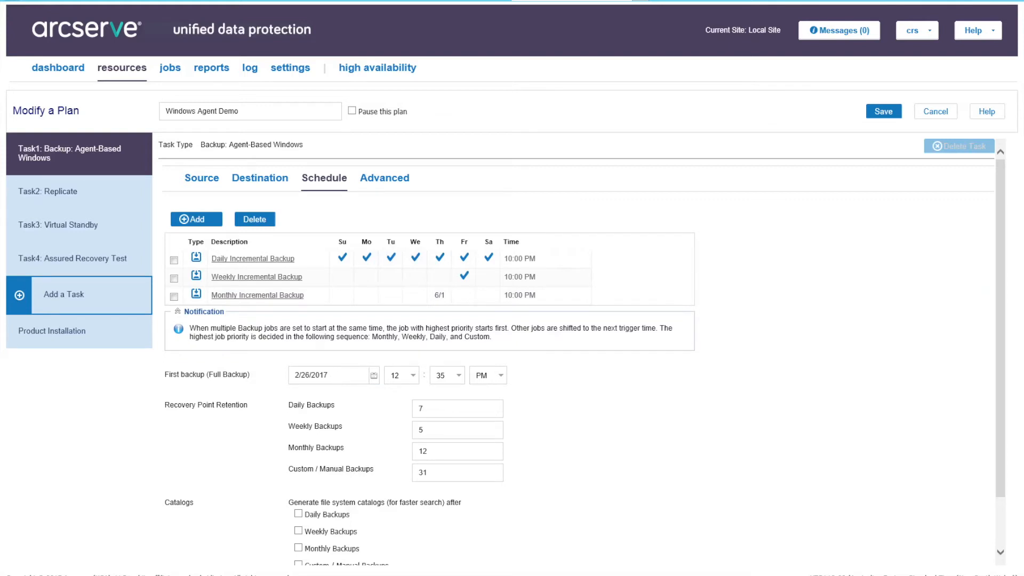
{"action": "scroll", "coordinate": [573, 352], "scroll_direction": "down", "scroll_amount": 1}
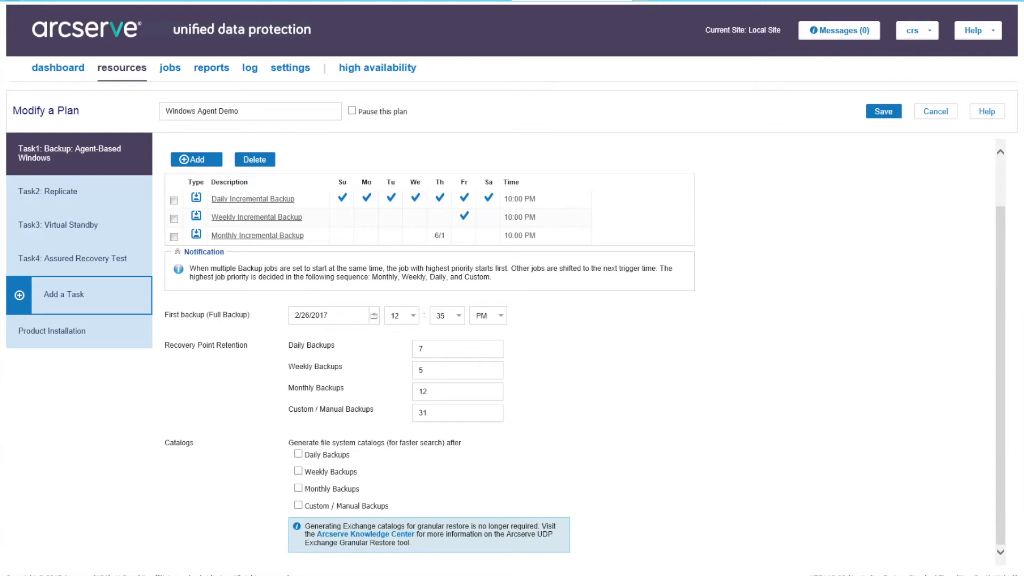
{"action": "scroll", "coordinate": [573, 352], "scroll_direction": "up", "scroll_amount": 1}
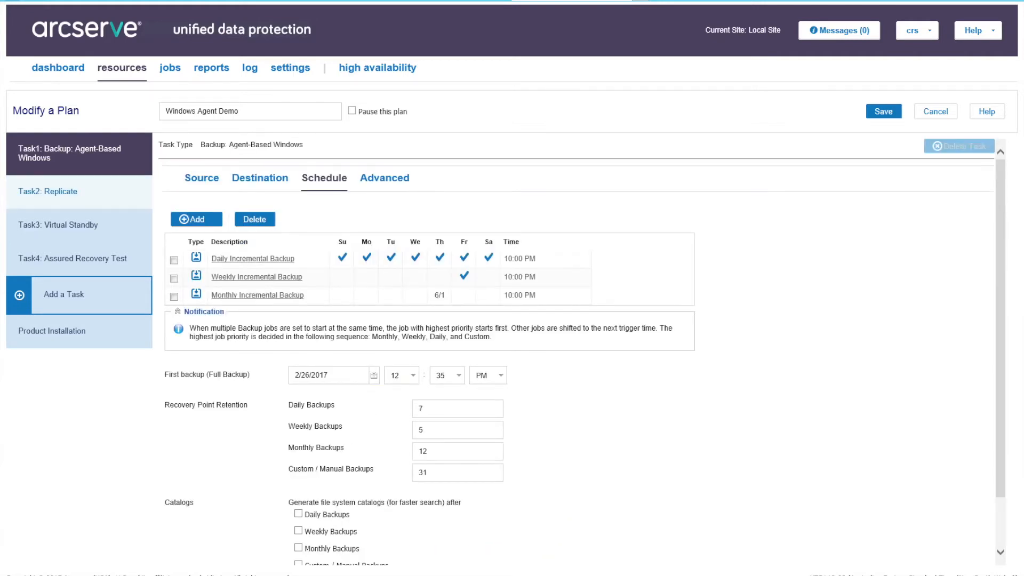
- Review the Replicate task's destination and schedule, and the Virtual Standby task's source and virtualization server settings
{"action": "left_click", "coordinate": [48, 191]}
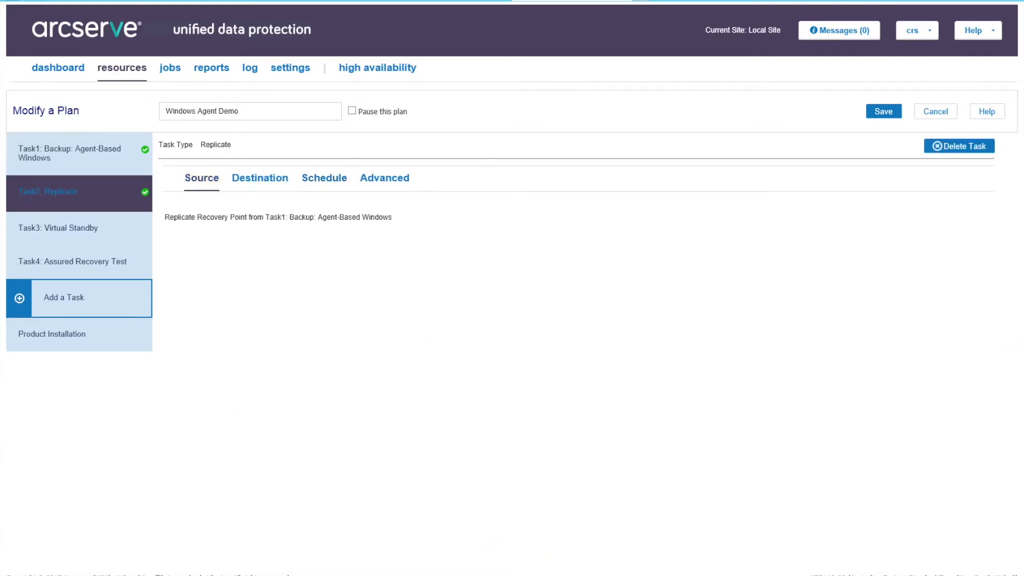
{"action": "left_click", "coordinate": [260, 178]}
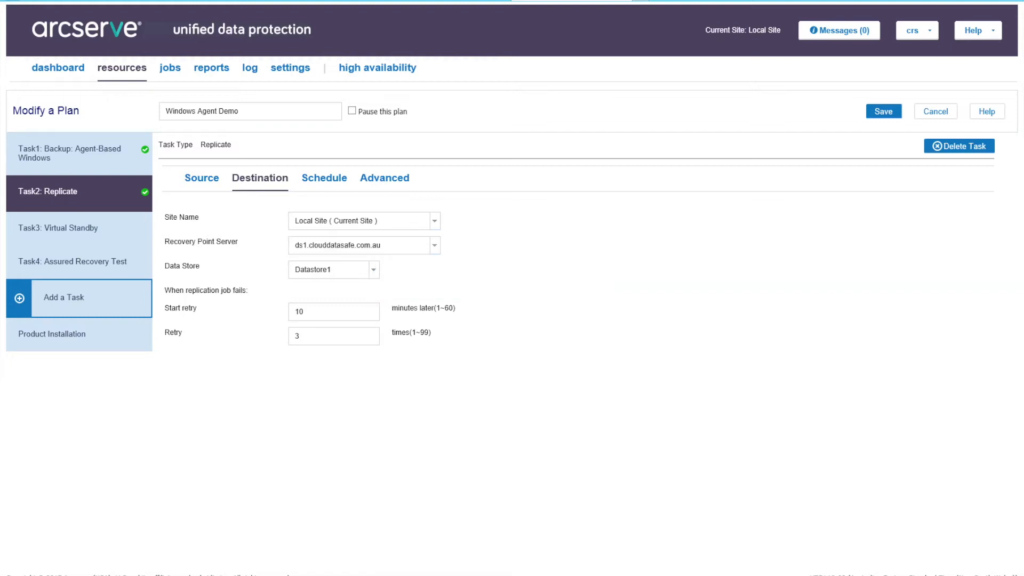
{"action": "left_click", "coordinate": [325, 178]}
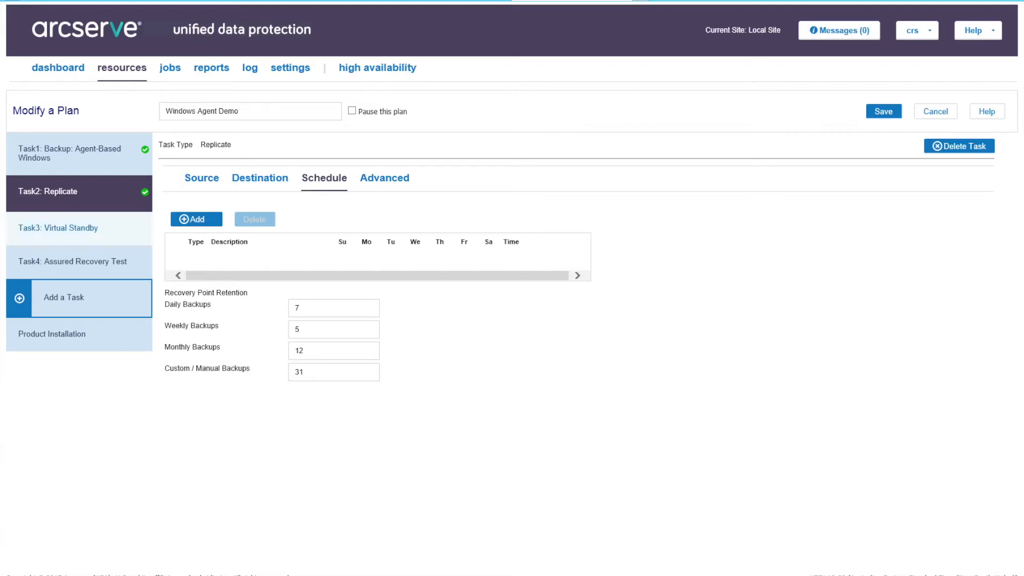
{"action": "left_click", "coordinate": [58, 228]}
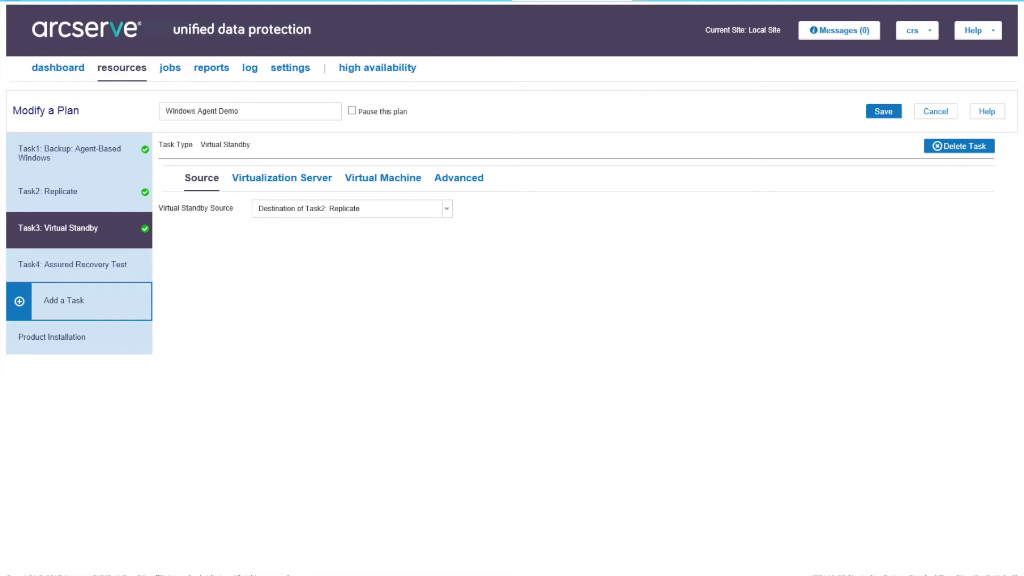
{"action": "left_click", "coordinate": [282, 178]}
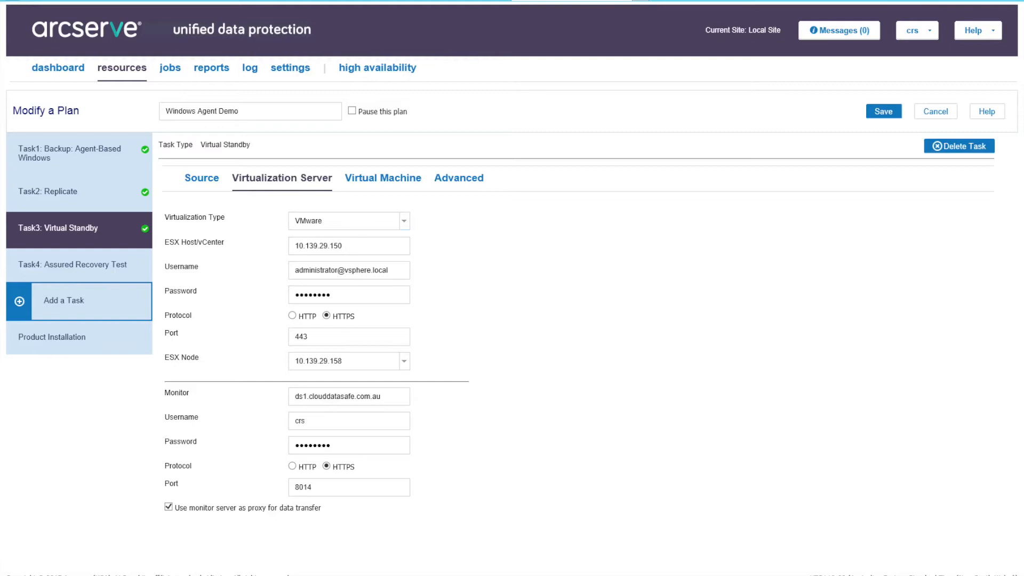
- Review the Assured Recovery Test task's recovery point source, test settings and schedule
{"action": "left_click", "coordinate": [73, 265]}
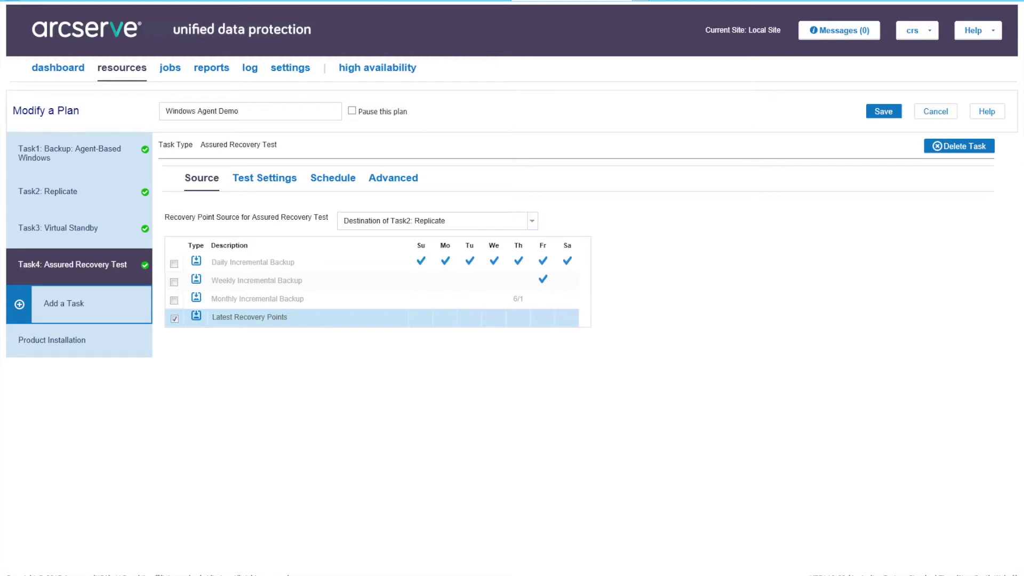
{"action": "left_click", "coordinate": [265, 178]}
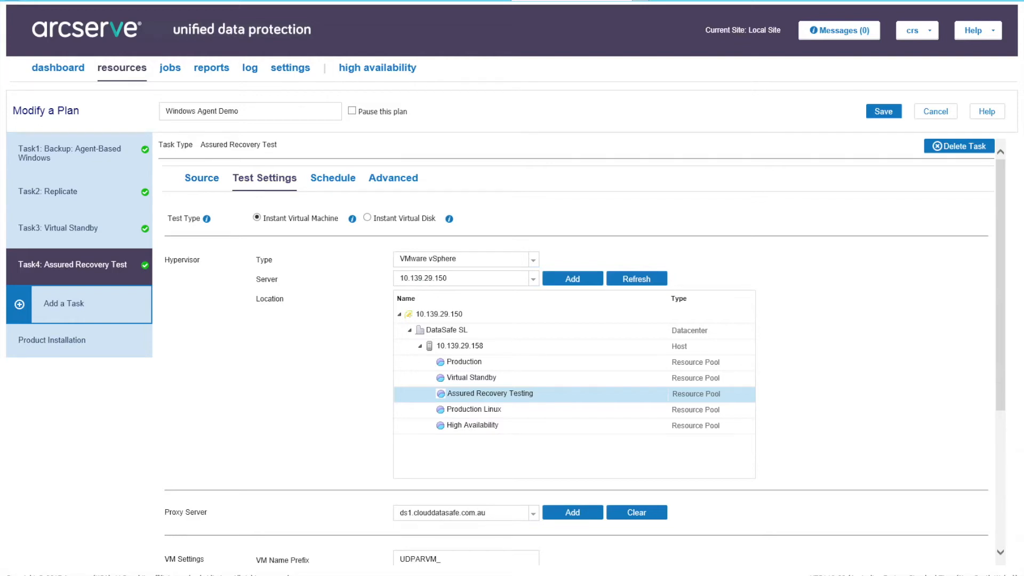
{"action": "scroll", "coordinate": [579, 352], "scroll_direction": "down", "scroll_amount": 5}
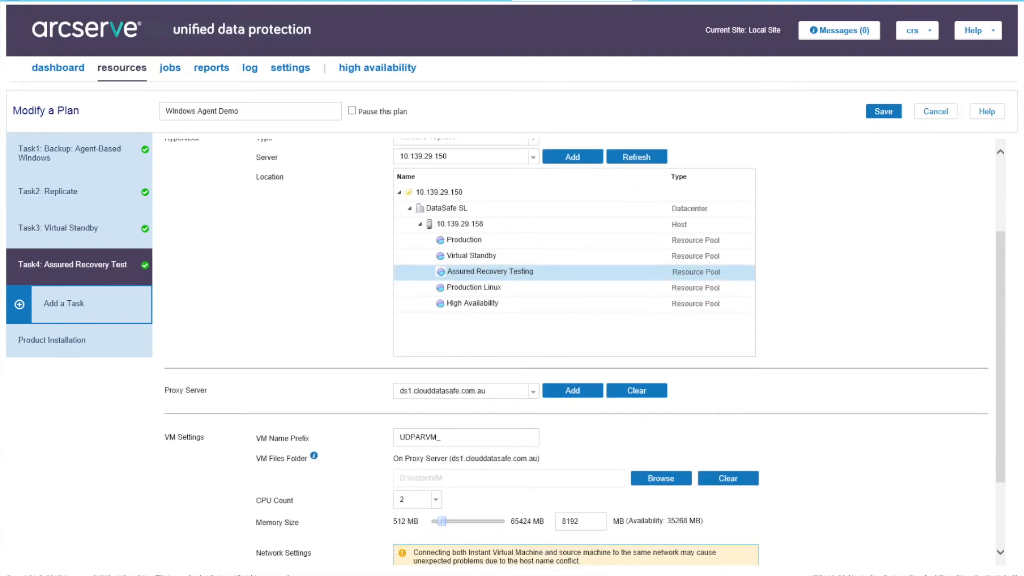
{"action": "scroll", "coordinate": [578, 352], "scroll_direction": "up", "scroll_amount": 4}
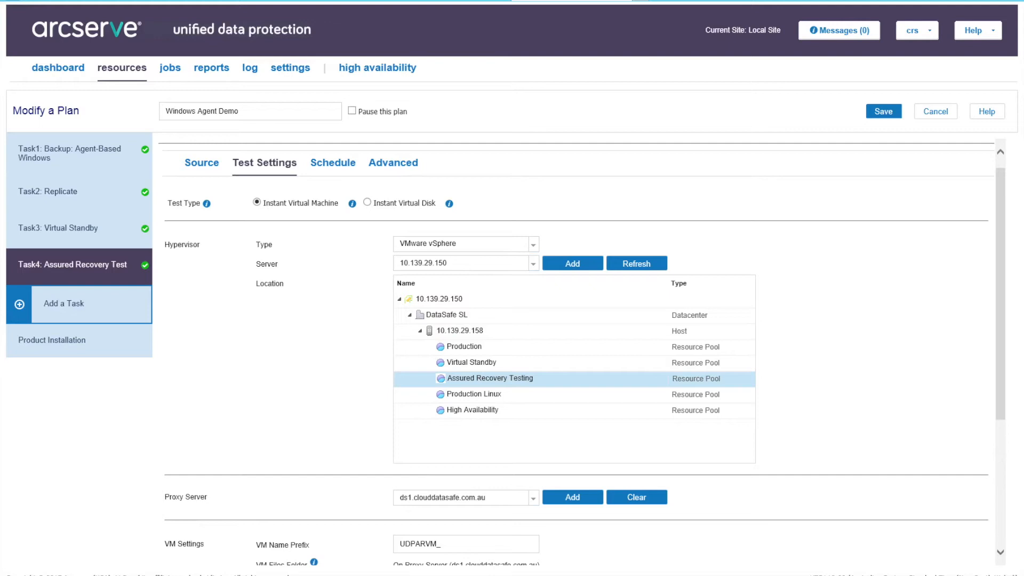
{"action": "left_click", "coordinate": [332, 163]}
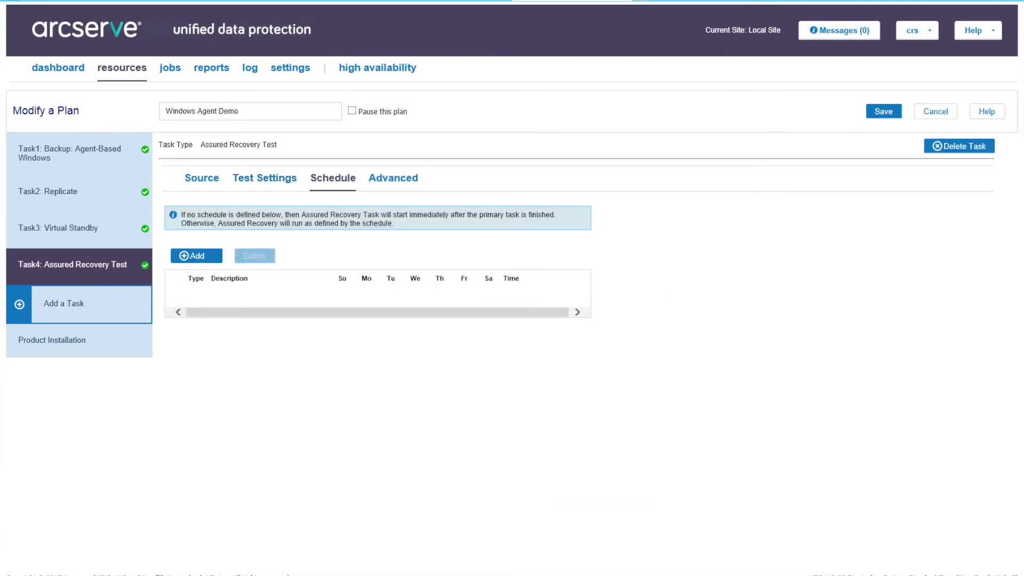
{"action": "left_click", "coordinate": [264, 178]}
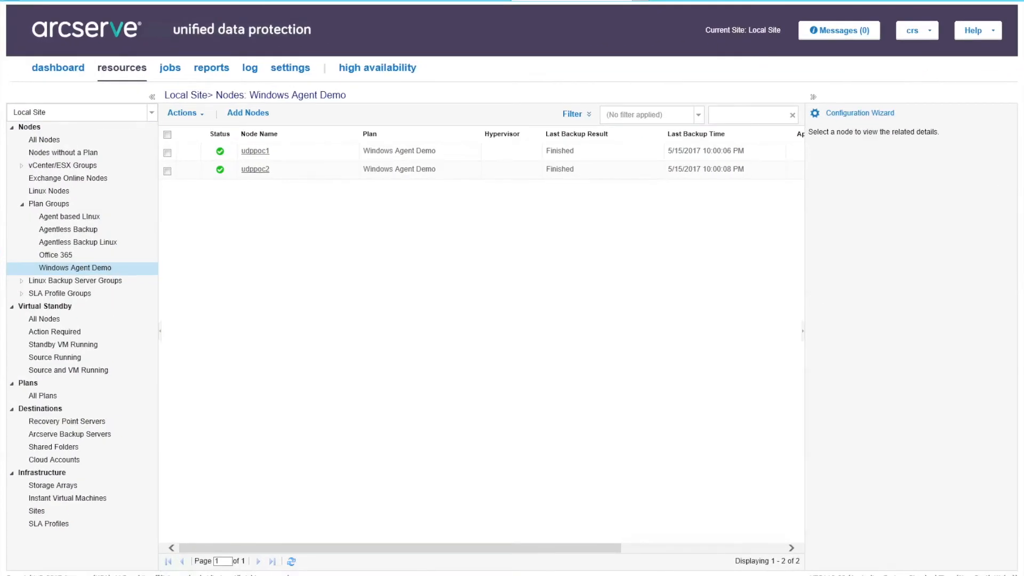
- Run an incremental backup now for the Windows Agent Demo plan, named Customized Incremental Backup
{"action": "right_click", "coordinate": [71, 267]}
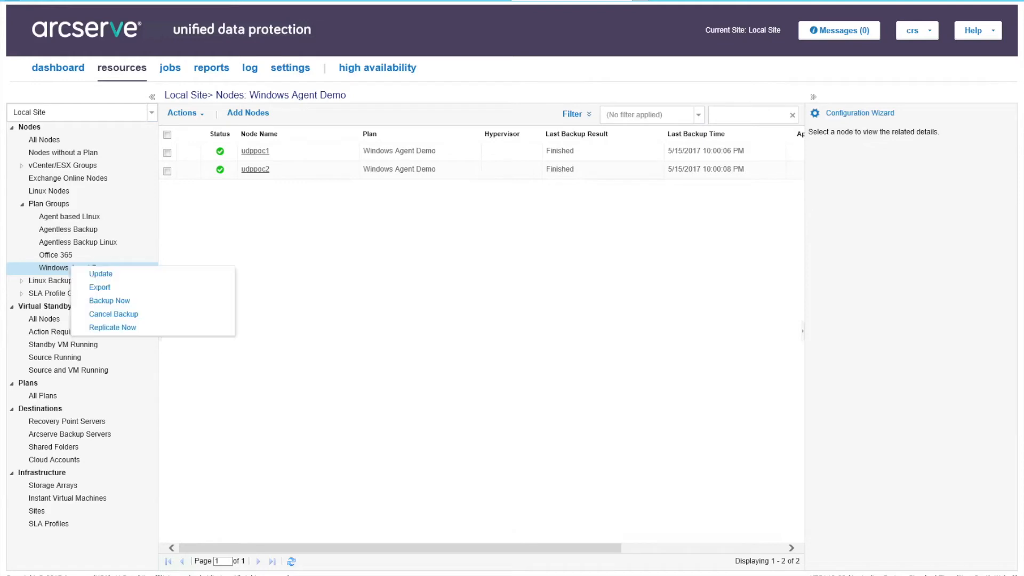
{"action": "left_click", "coordinate": [110, 300]}
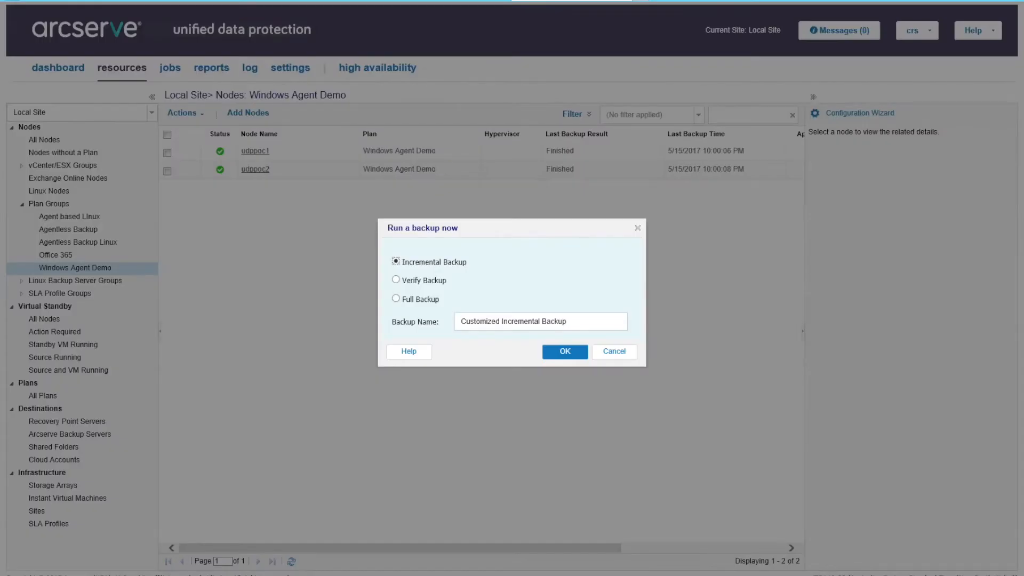
{"action": "left_click", "coordinate": [566, 352]}
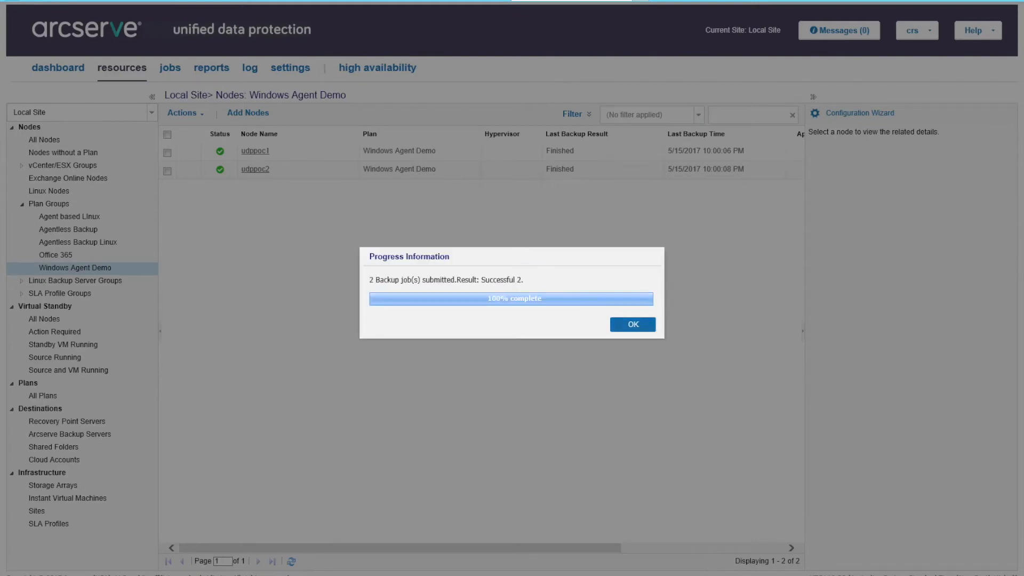
{"action": "left_click", "coordinate": [633, 324]}
- Select node udppoc1 and examine the details of its running job in the recent events
{"action": "left_click", "coordinate": [814, 97]}
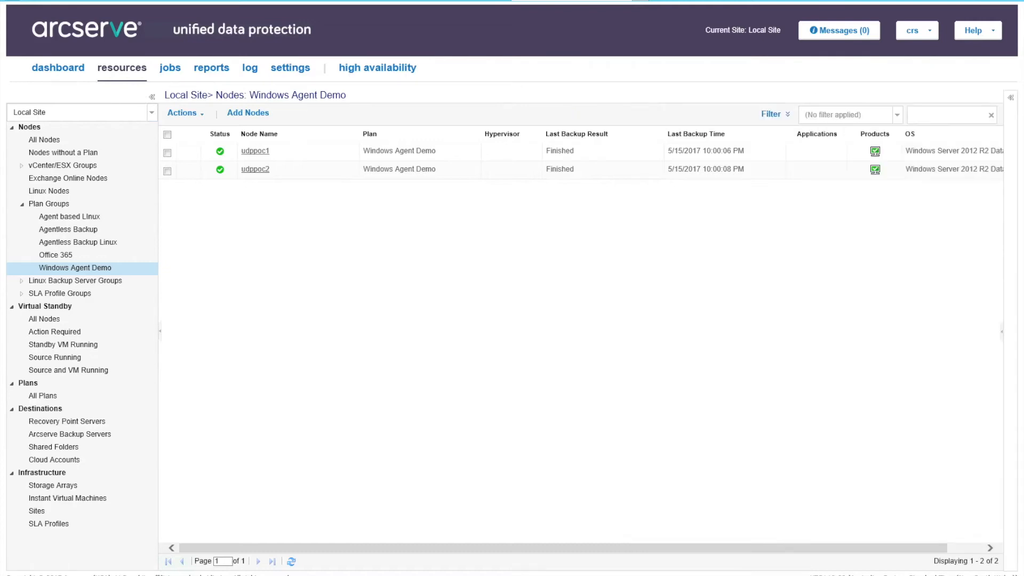
{"action": "left_click", "coordinate": [168, 152]}
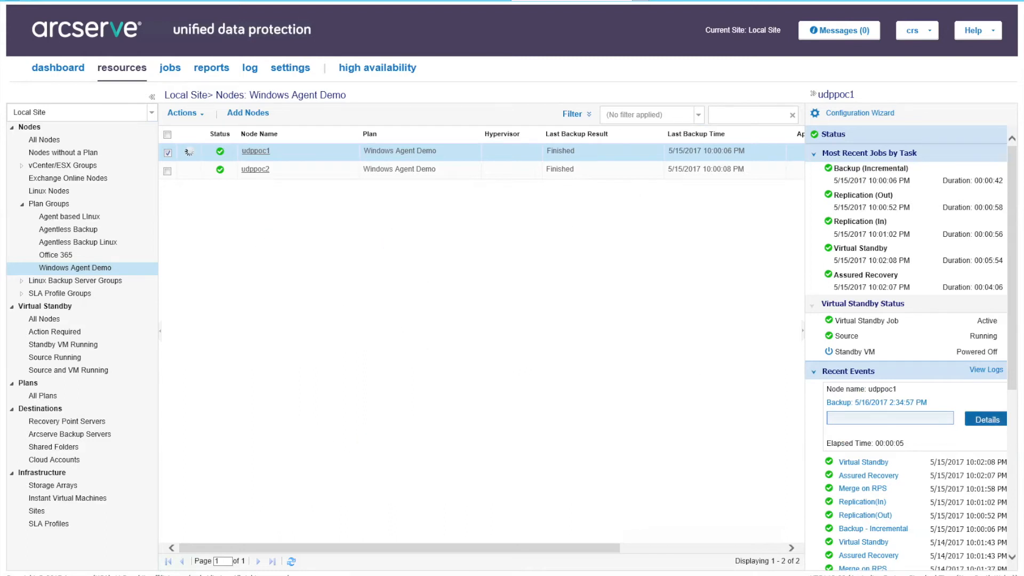
{"action": "left_click", "coordinate": [987, 420]}
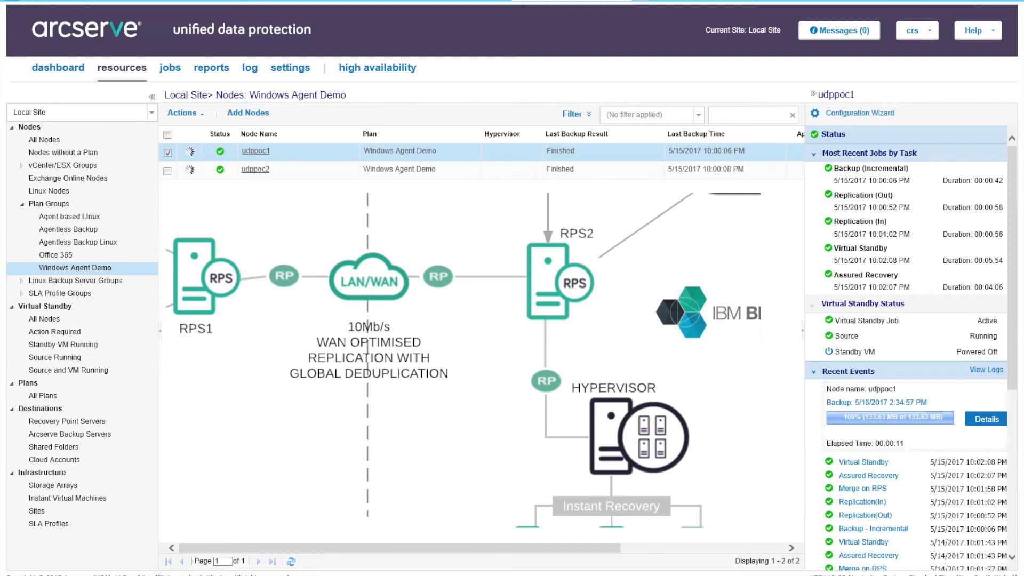
{"action": "left_click", "coordinate": [987, 419]}
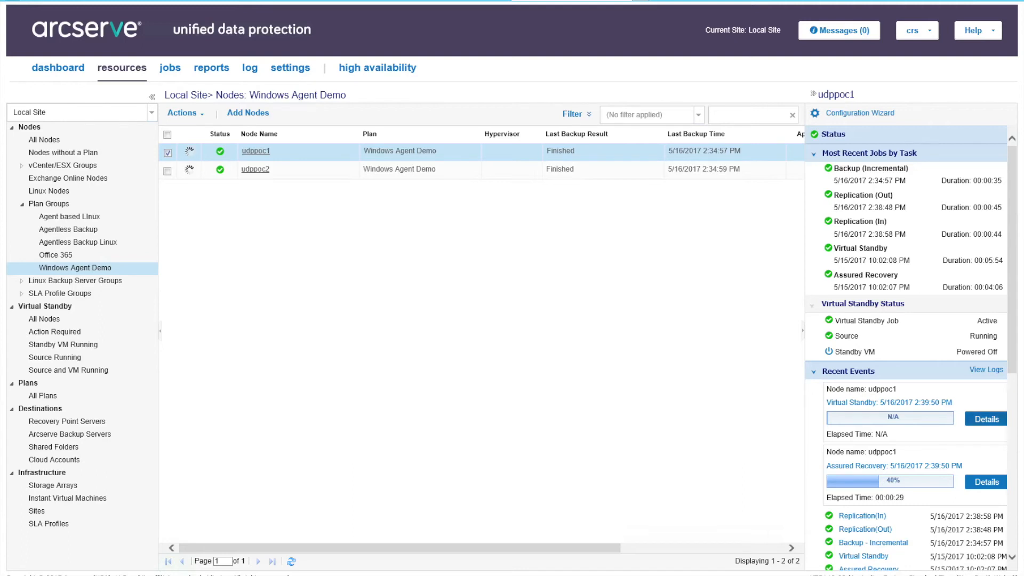
- Examine the status monitors of udppoc1's running Virtual Standby and Assured Recovery jobs
{"action": "left_click", "coordinate": [987, 419]}
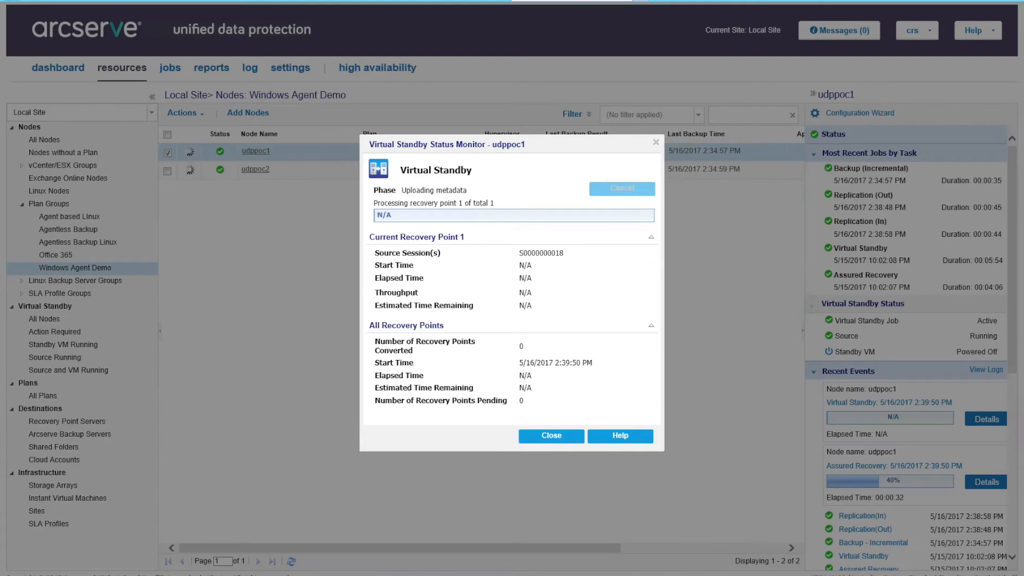
{"action": "left_click", "coordinate": [552, 435]}
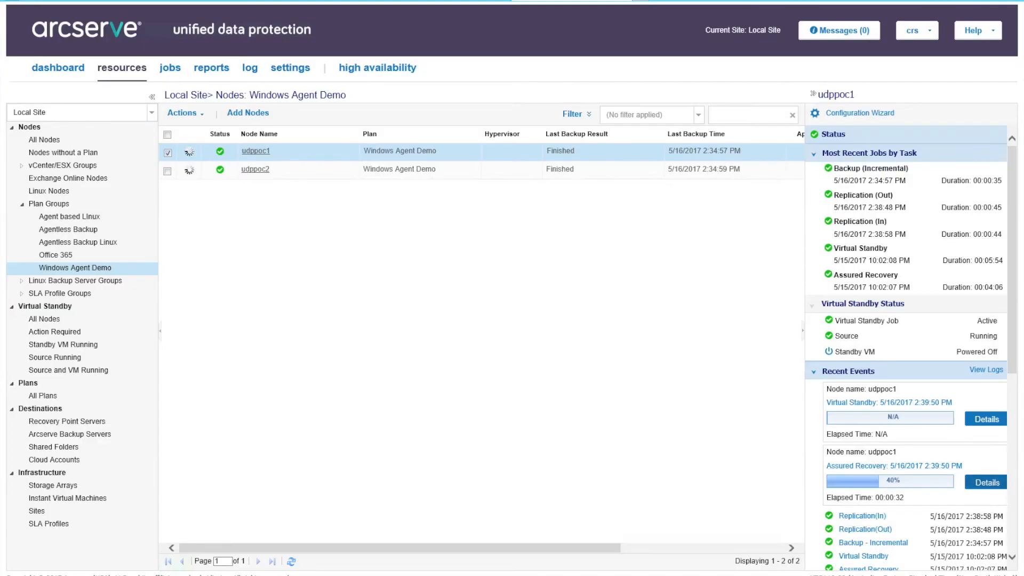
{"action": "left_click", "coordinate": [988, 482]}
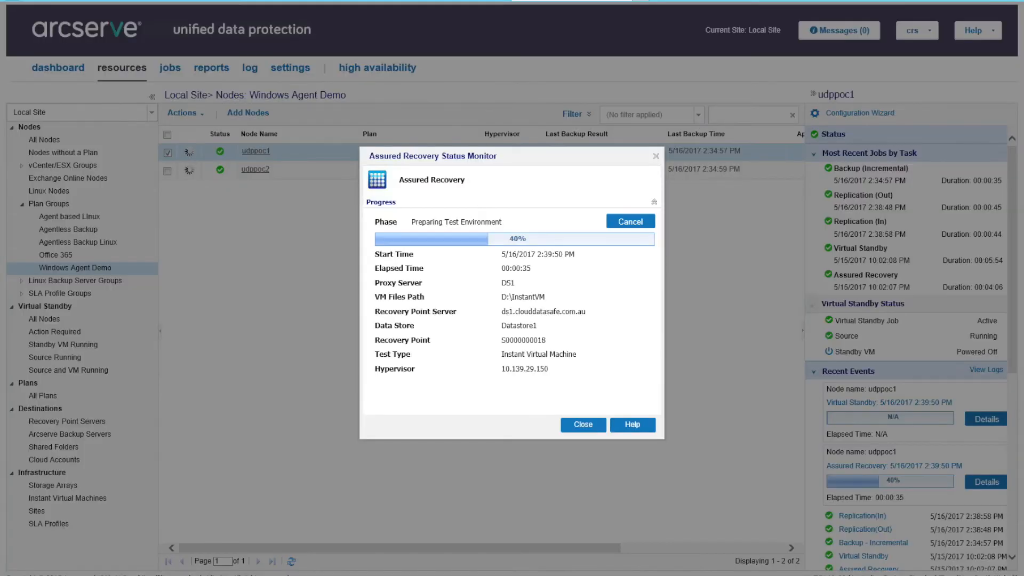
{"action": "left_click", "coordinate": [583, 425]}
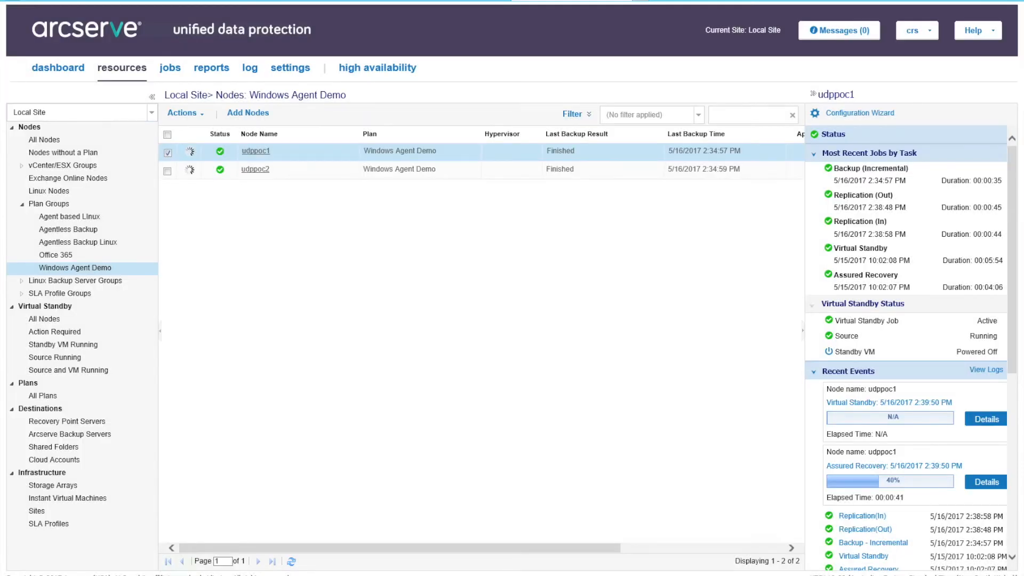
- Switch to the vSphere Client and view the console of the UDPARVM_udppoc1 virtual machine under Assured Recovery Testing
{"action": "mouse_move", "coordinate": [137, 575]}
{"action": "left_click", "coordinate": [72, 530]}
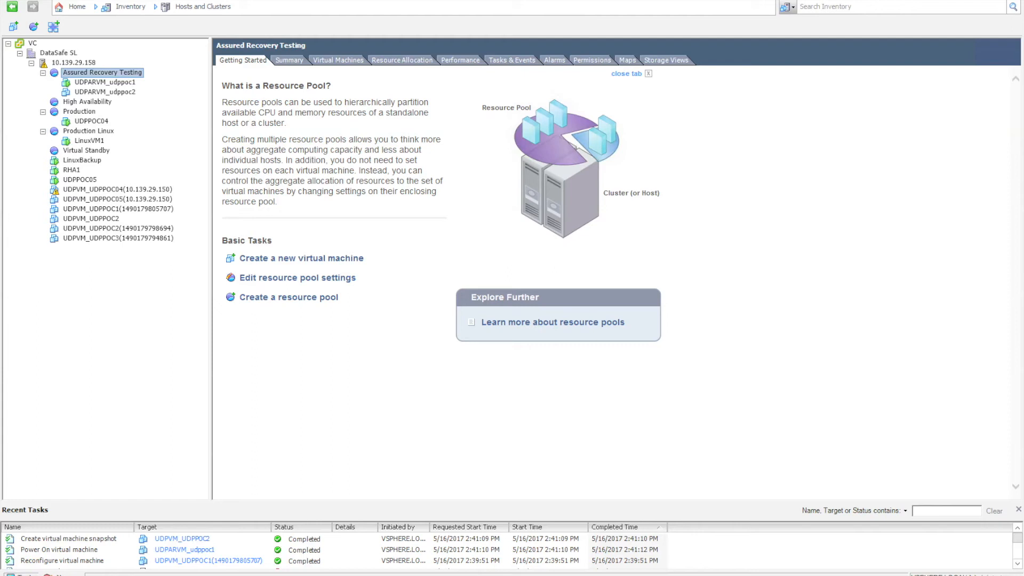
{"action": "left_click", "coordinate": [105, 82]}
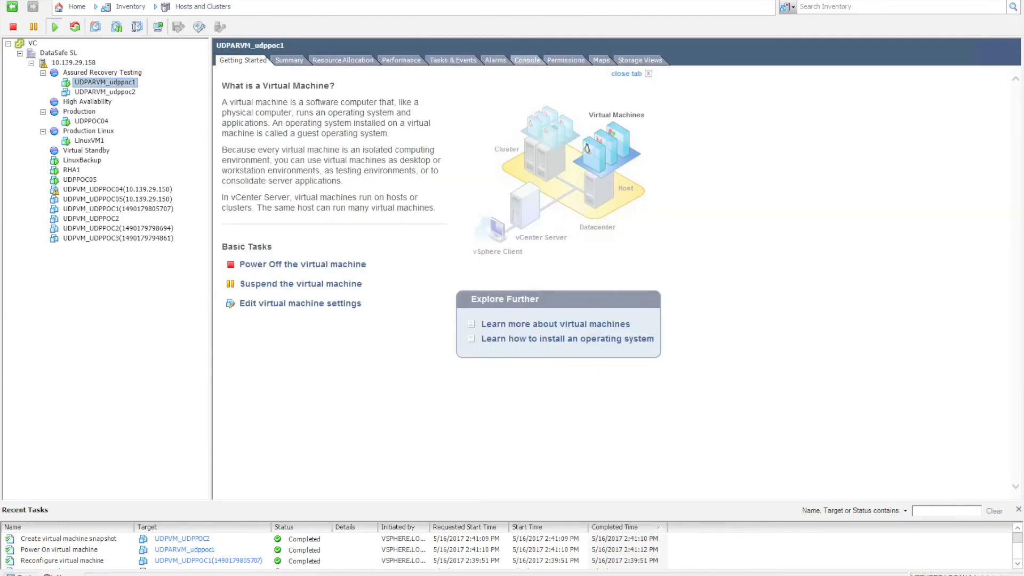
{"action": "left_click", "coordinate": [527, 60]}
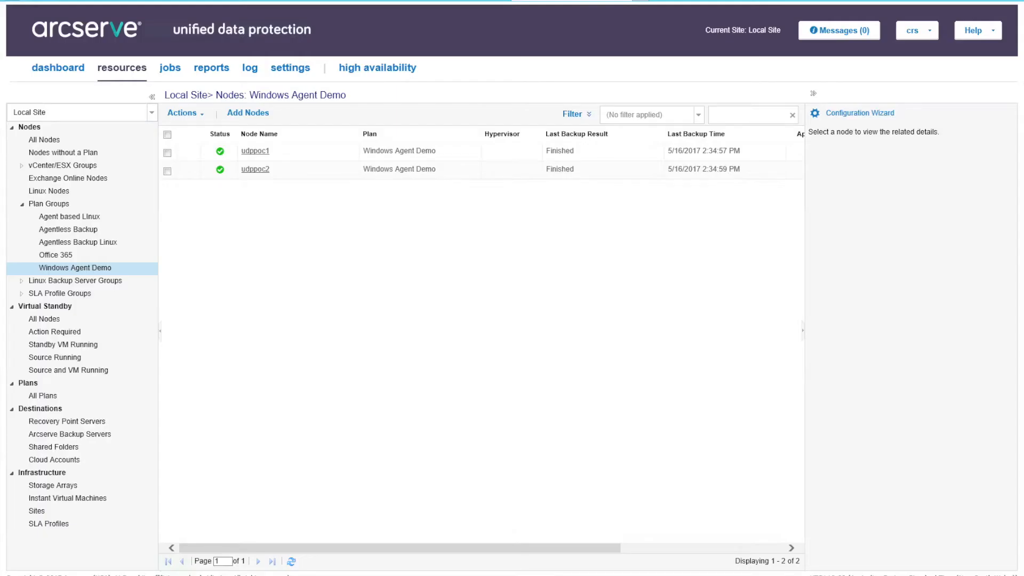
- In Arcserve UDP, open the Standby VM Network Configuration of node udppoc1 and choose the plan settings' Private Network as virtual network
{"action": "left_click", "coordinate": [168, 153]}
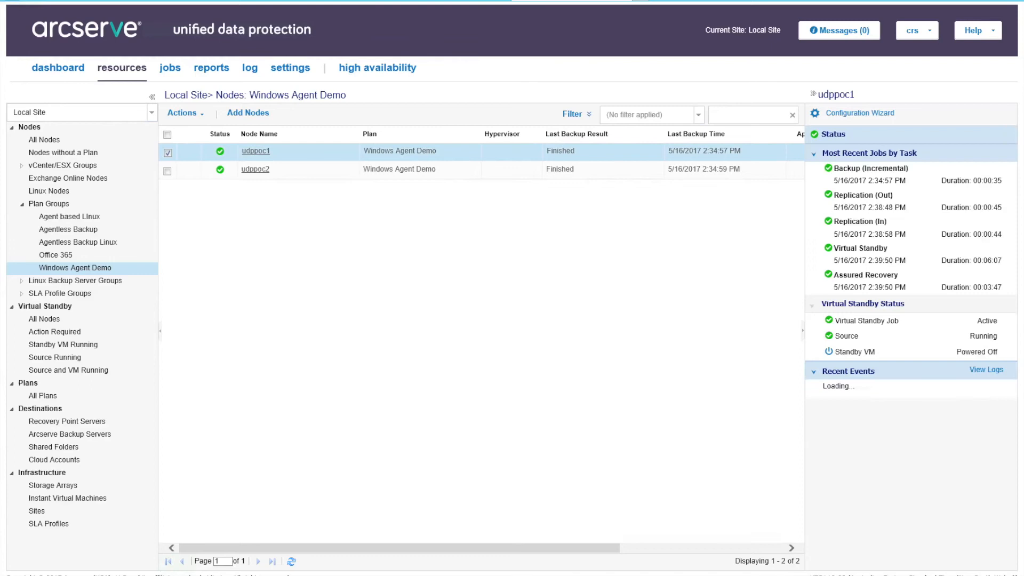
{"action": "left_click", "coordinate": [185, 113]}
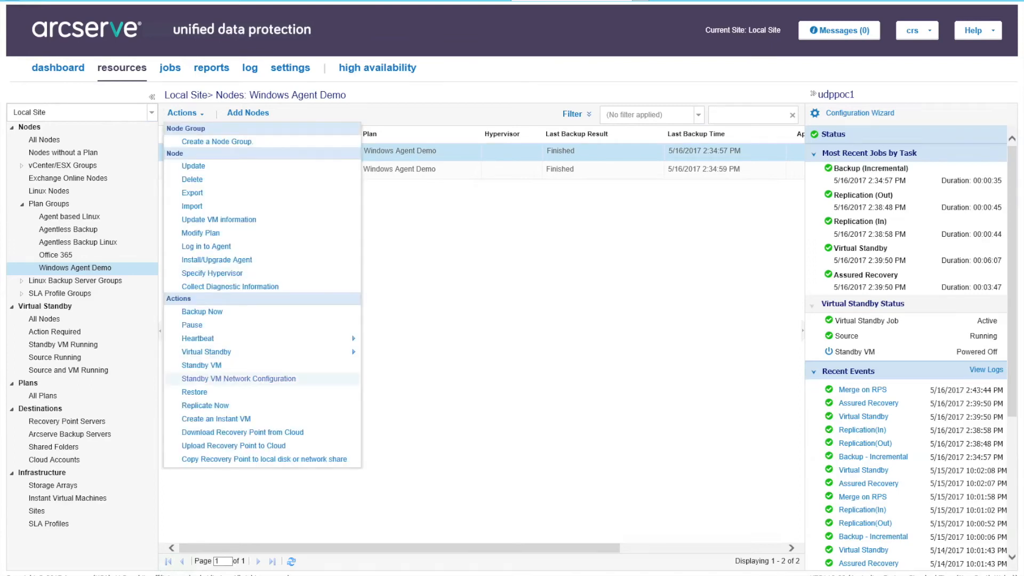
{"action": "left_click", "coordinate": [238, 379]}
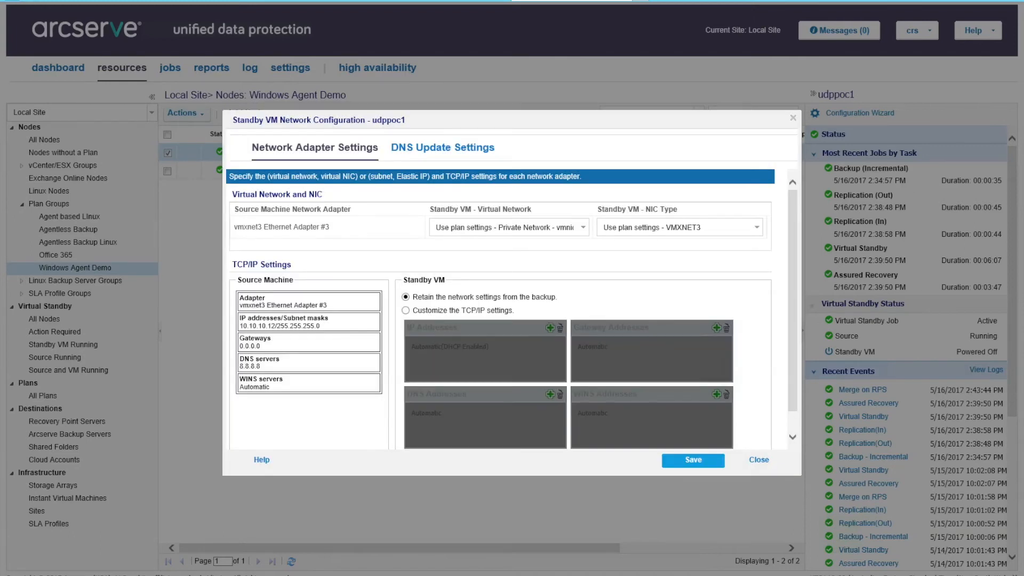
{"action": "left_click", "coordinate": [573, 228]}
{"action": "key", "text": "Down"}
{"action": "key", "text": "Down"}
{"action": "left_click", "coordinate": [508, 243]}
- Customize the standby VM's TCP/IP settings with IP address 10.139.29.85 and subnet mask 255.255.255.192
{"action": "left_click", "coordinate": [406, 310]}
{"action": "left_click", "coordinate": [550, 328]}
{"action": "type", "text": "10.139.29.85"}
{"action": "key", "text": "Tab"}
{"action": "type", "text": "255.255.255.192"}
{"action": "key", "text": "Tab"}
- Add 10.139.29.129 as the standby VM's gateway address
{"action": "left_click", "coordinate": [716, 327]}
{"action": "type", "text": "10.139.29.1"}
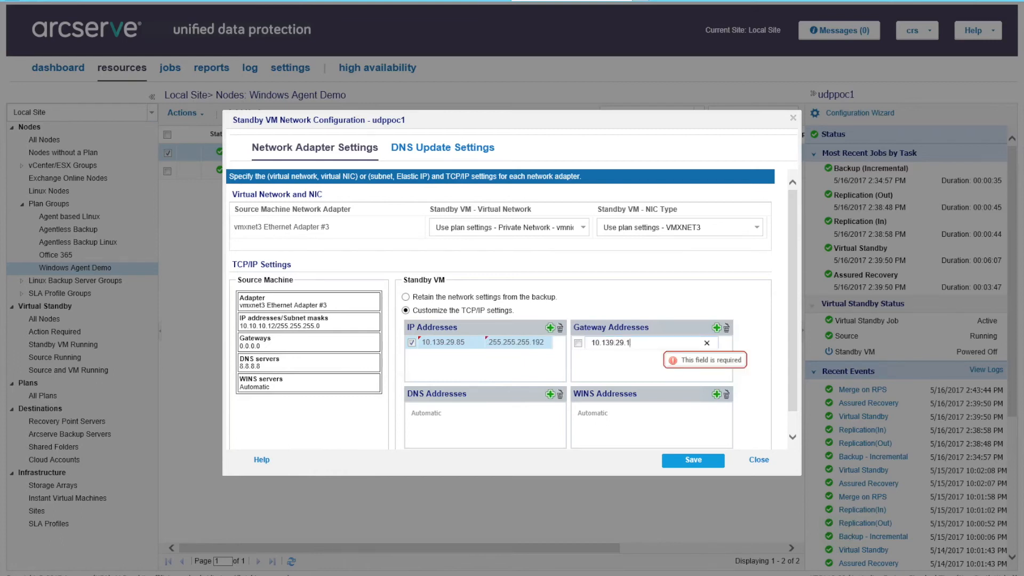
{"action": "type", "text": "29"}
{"action": "key", "text": "Tab"}
- Add 8.8.8.8 as the standby VM's DNS address and save the network configuration
{"action": "left_click", "coordinate": [550, 394]}
{"action": "type", "text": "8.8.8.8"}
{"action": "key", "text": "Tab"}
{"action": "left_click", "coordinate": [694, 460]}
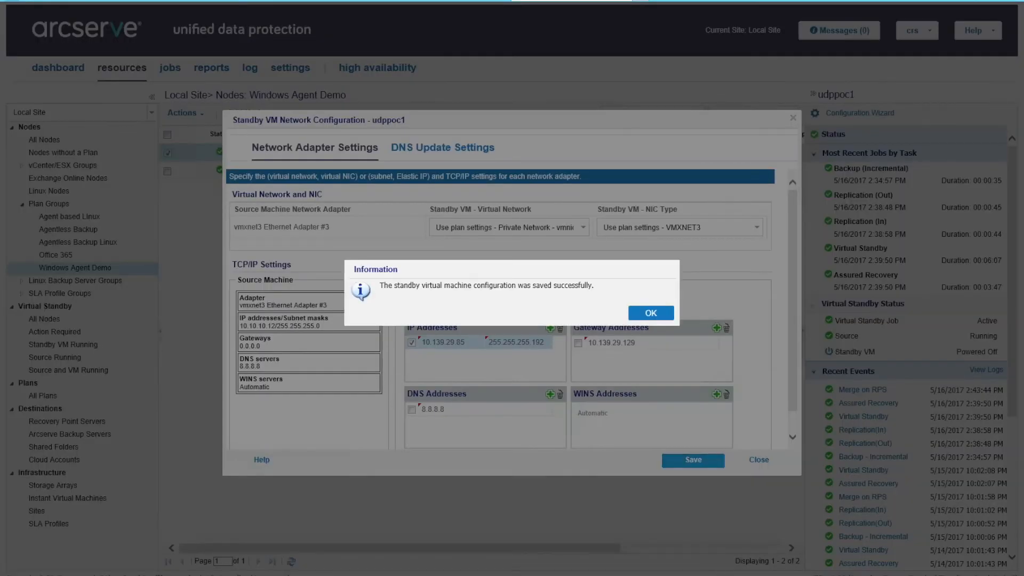
{"action": "left_click", "coordinate": [651, 312]}
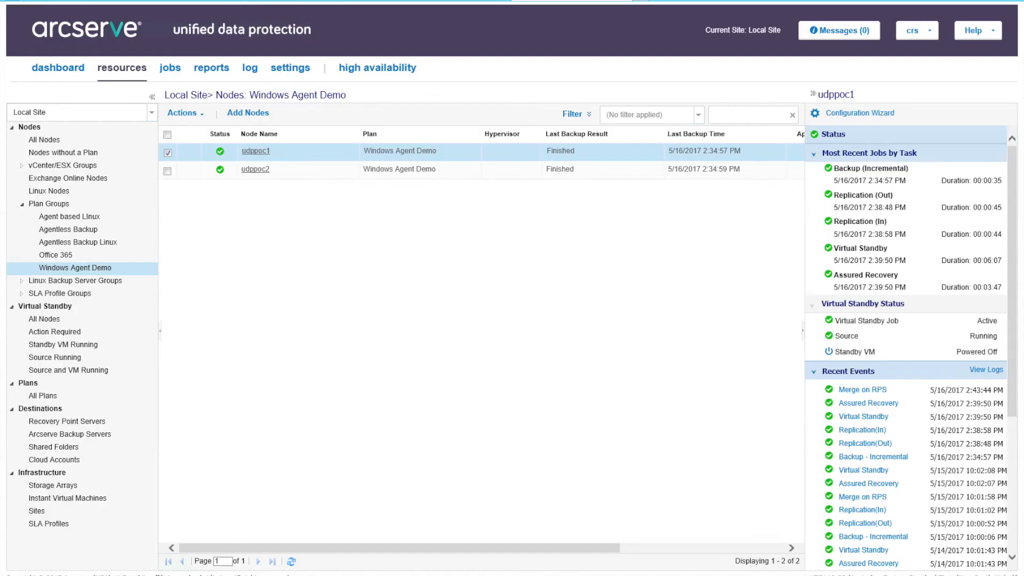
- Power on udppoc1's standby VM from the 5/16/2017 2:34:57 PM snapshot, applying the customized network configurations
{"action": "left_click", "coordinate": [184, 113]}
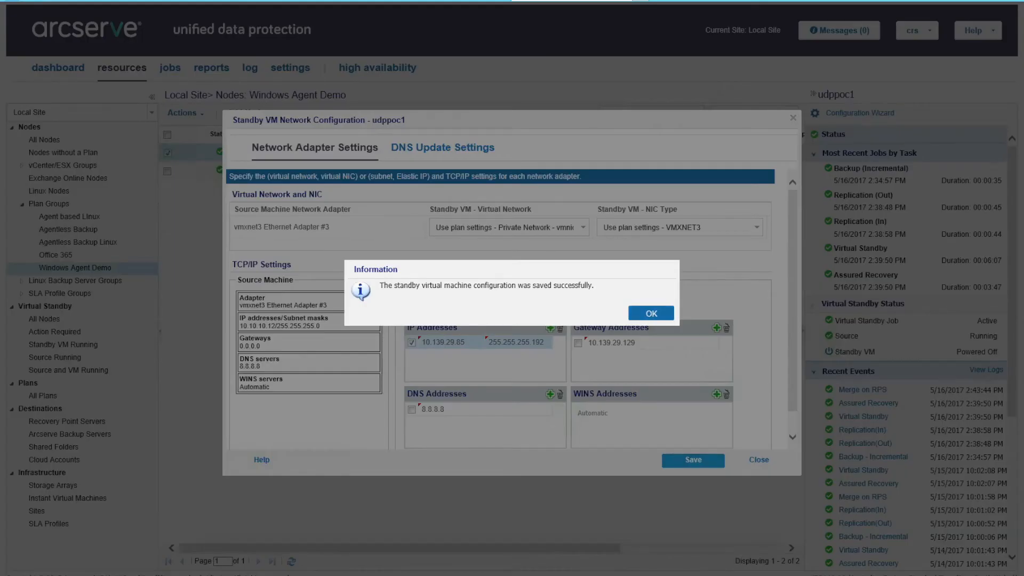
{"action": "left_click", "coordinate": [651, 312]}
{"action": "left_click", "coordinate": [184, 113]}
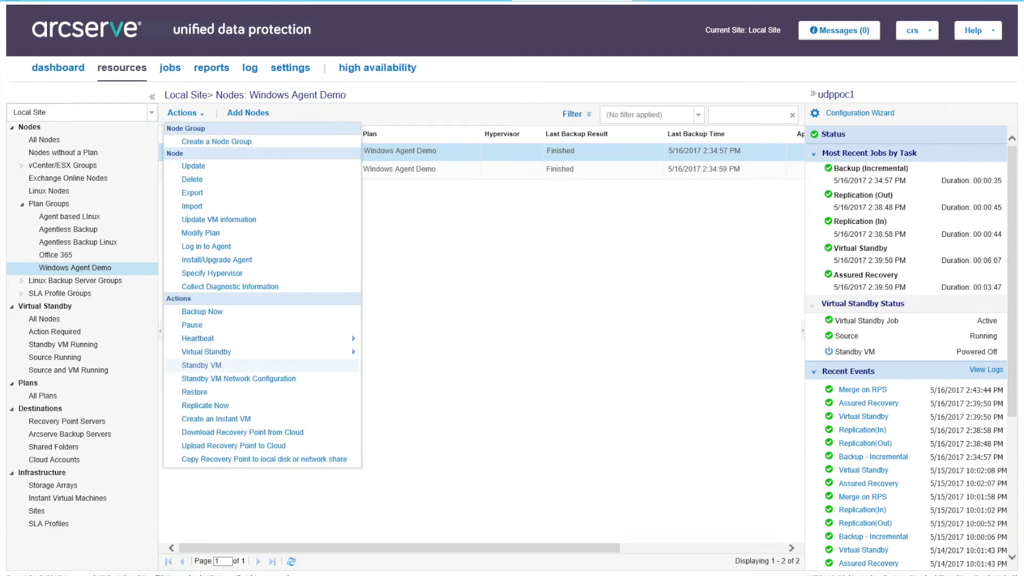
{"action": "left_click", "coordinate": [202, 365]}
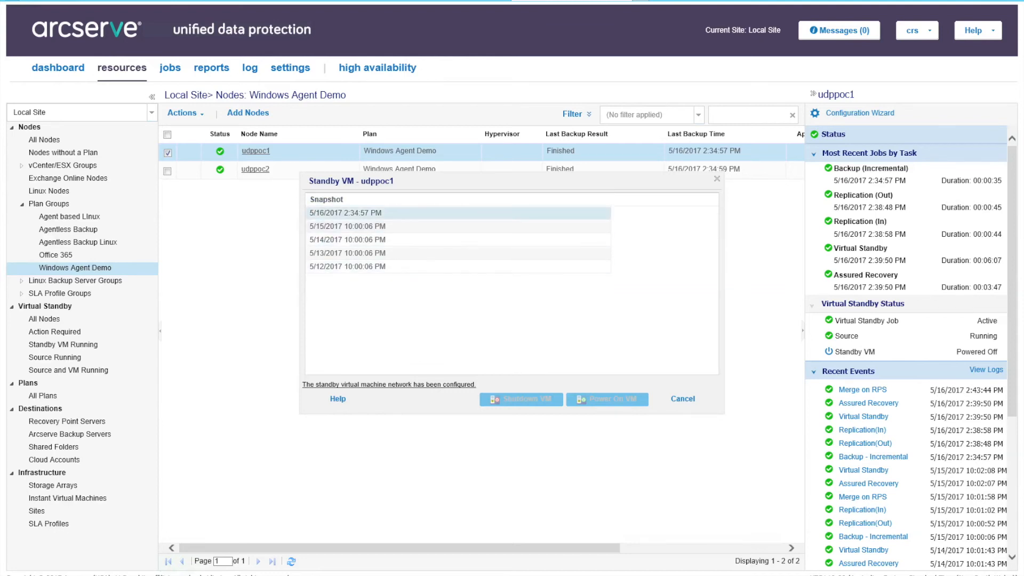
{"action": "left_click", "coordinate": [368, 214]}
{"action": "left_click", "coordinate": [614, 399]}
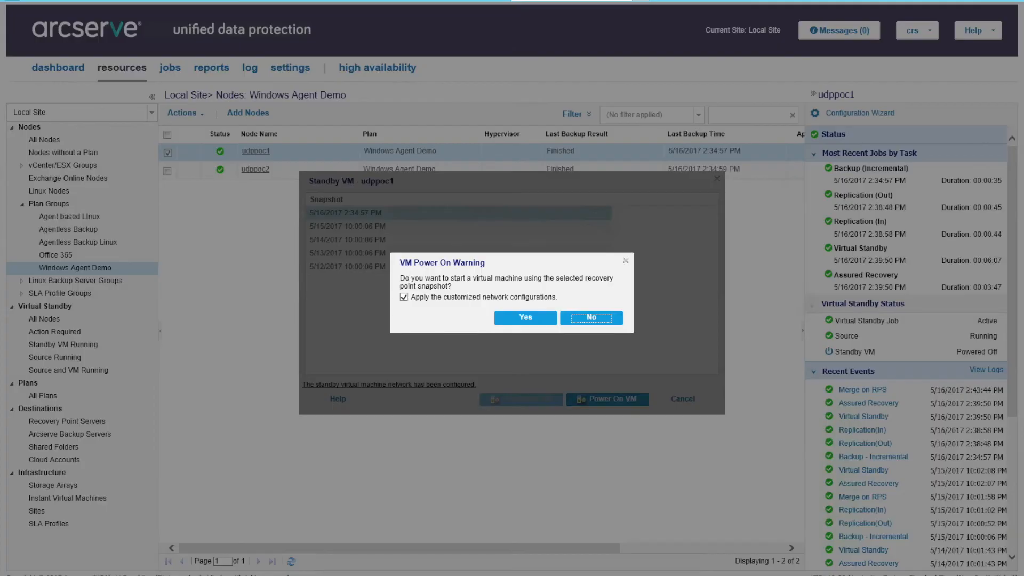
{"action": "left_click", "coordinate": [526, 318]}
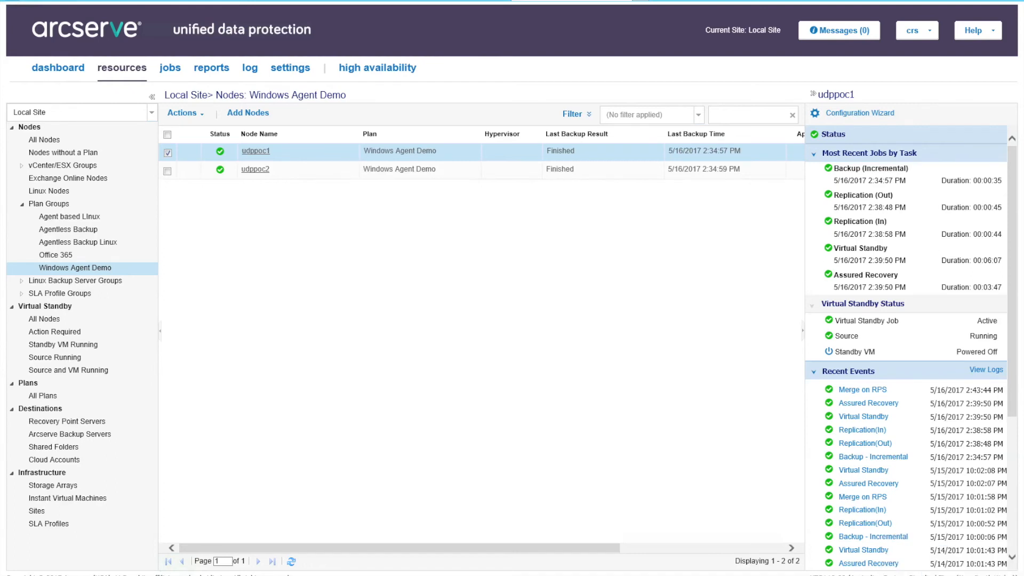
- Switch to the vSphere Client and view the console of the UDPVM_UDPPOC1 virtual machine
{"action": "mouse_move", "coordinate": [137, 574]}
{"action": "left_click", "coordinate": [72, 525]}
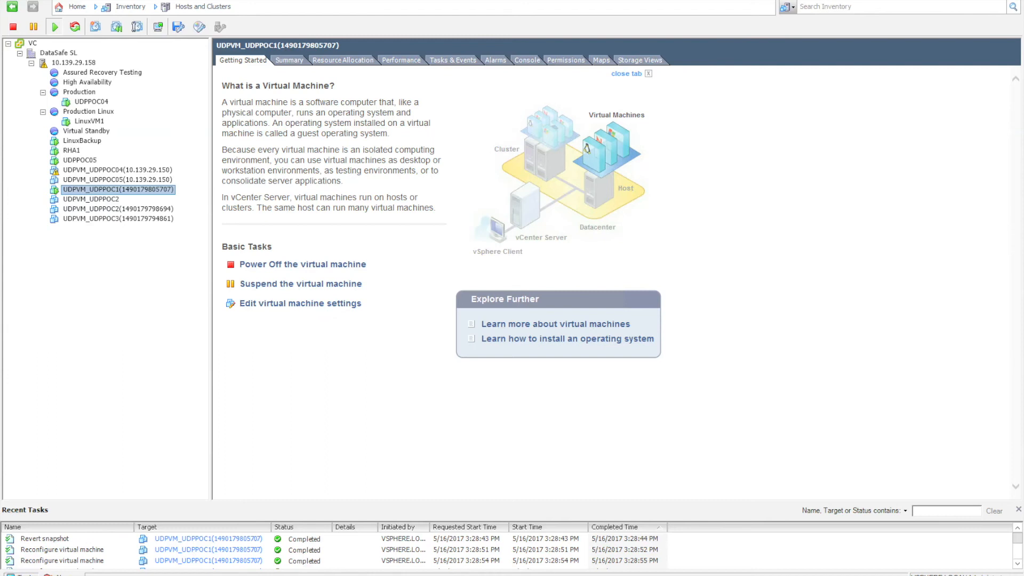
{"action": "left_click", "coordinate": [527, 59]}
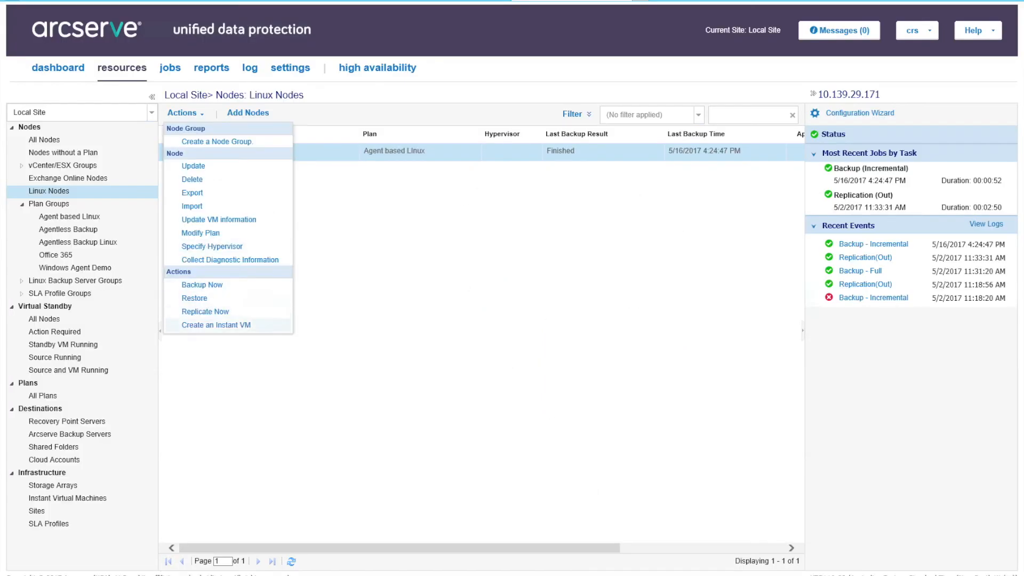
- In Arcserve UDP, start creating an Instant VM of Linux node 10.139.29.171 from its latest recovery point and enter the recovery point password
{"action": "left_click", "coordinate": [216, 325]}
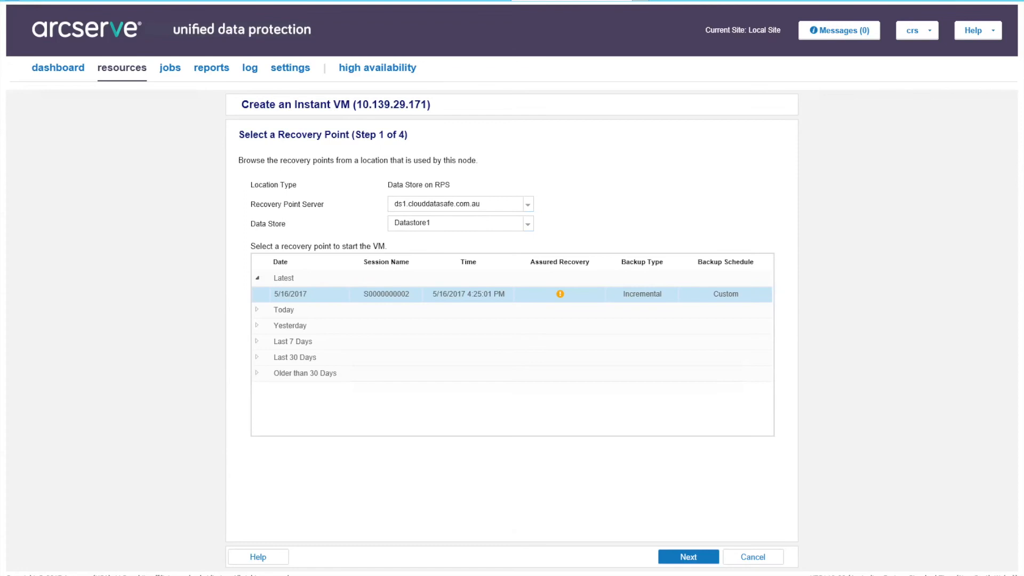
{"action": "left_click", "coordinate": [689, 557]}
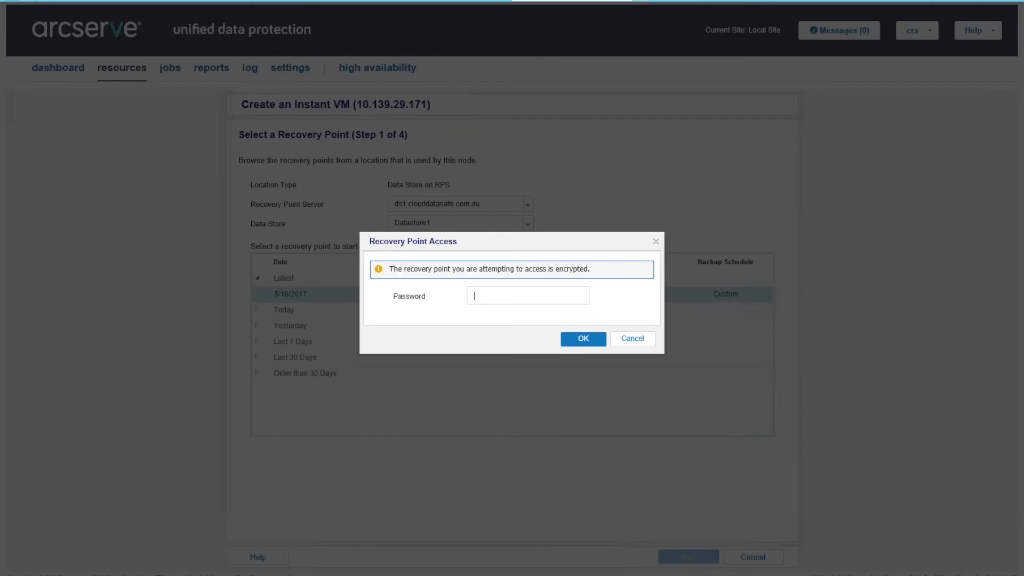
{"action": "type", "text": "••••••••••••"}
{"action": "key", "text": "Return"}
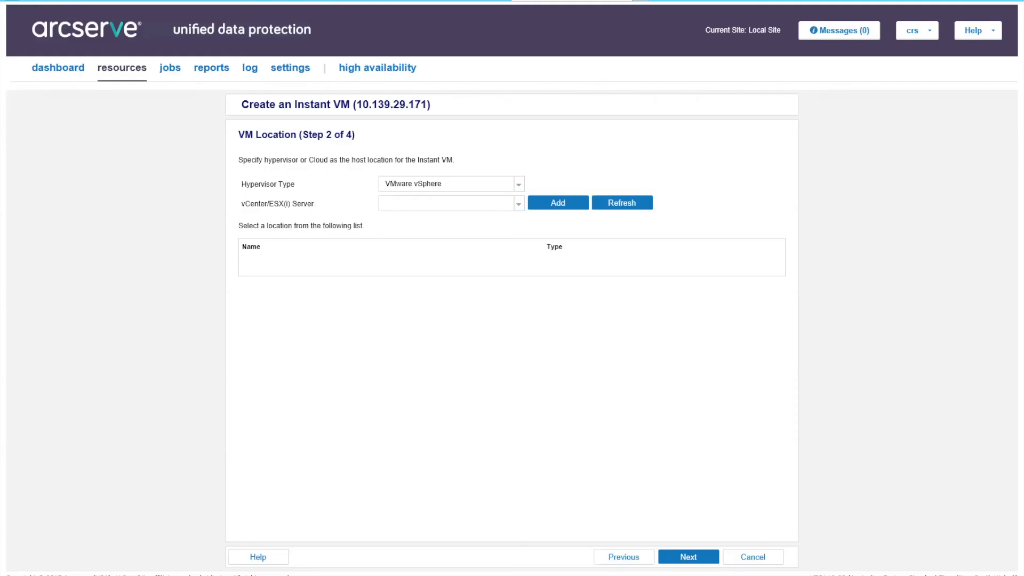
- Set the Instant VM's location to vSphere host 10.139.29.158 and select 10.139.29.170 as the Linux Backup Server
{"action": "left_click", "coordinate": [519, 204]}
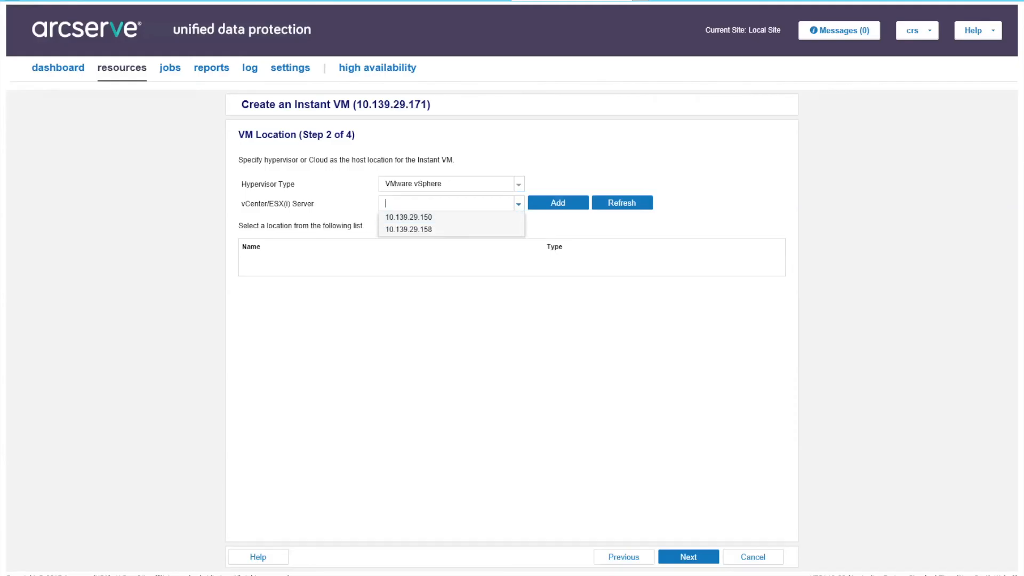
{"action": "left_click", "coordinate": [452, 230]}
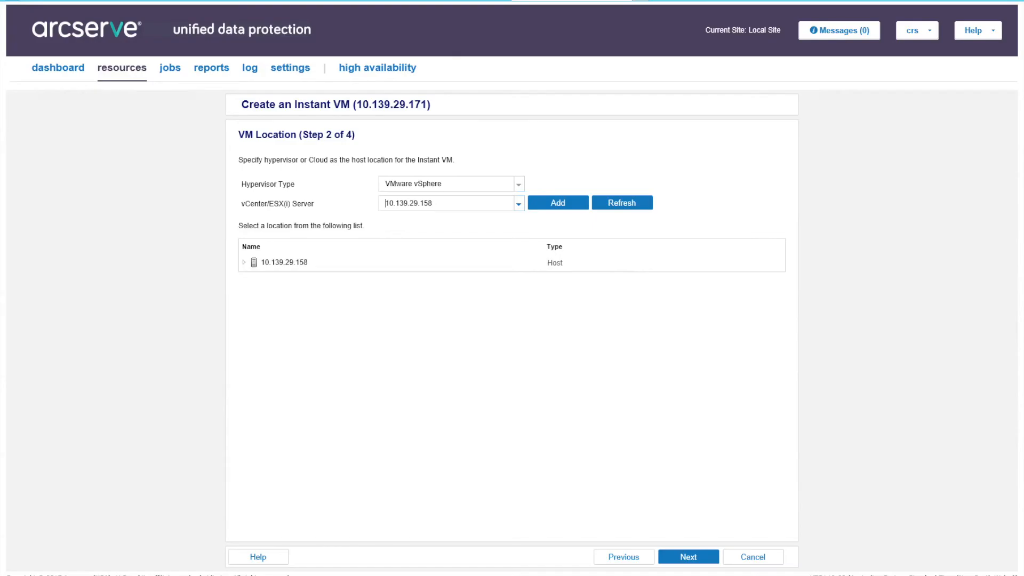
{"action": "left_click", "coordinate": [284, 262]}
{"action": "left_click", "coordinate": [244, 263]}
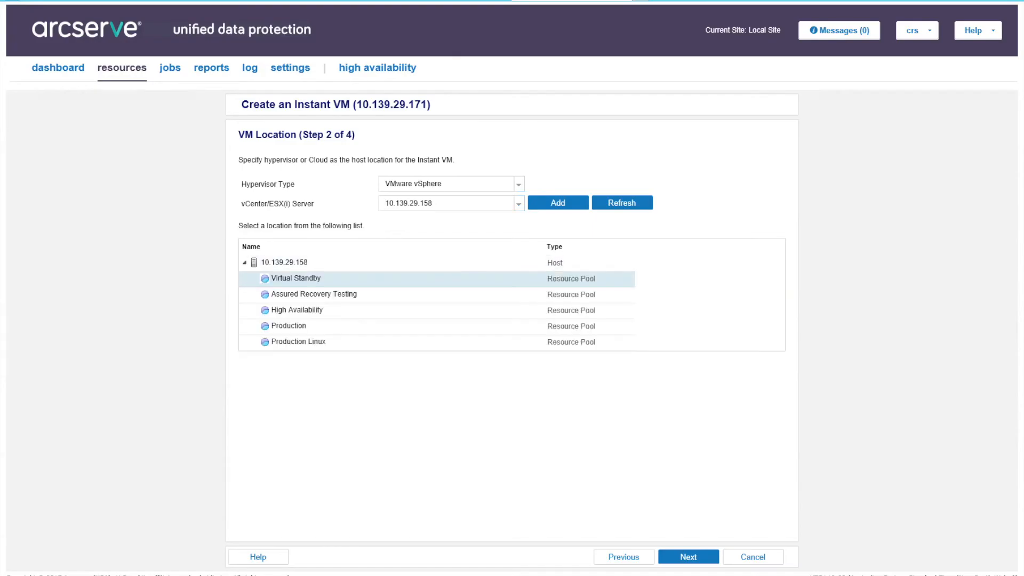
{"action": "left_click", "coordinate": [284, 263]}
{"action": "left_click", "coordinate": [689, 557]}
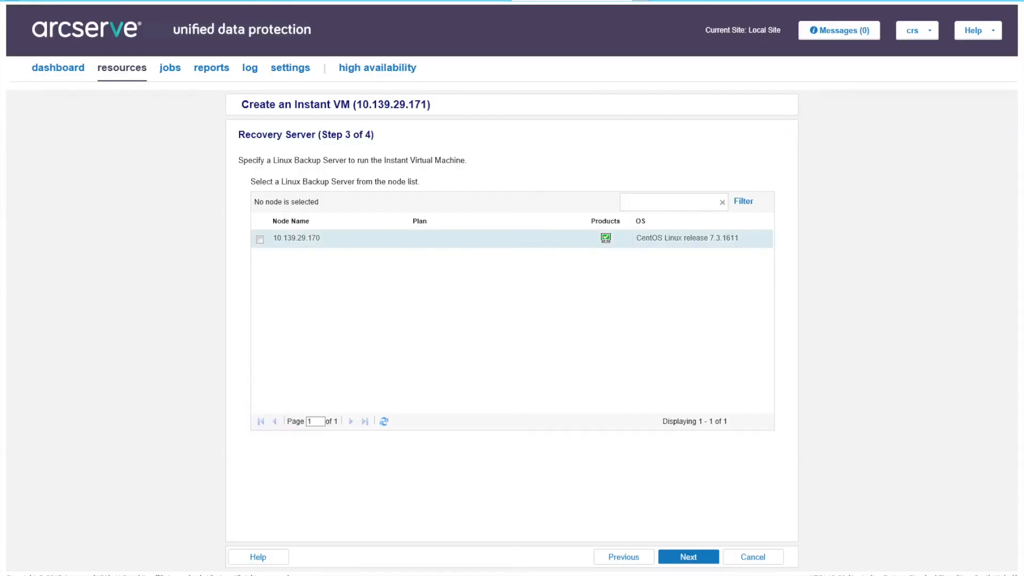
{"action": "left_click", "coordinate": [261, 240]}
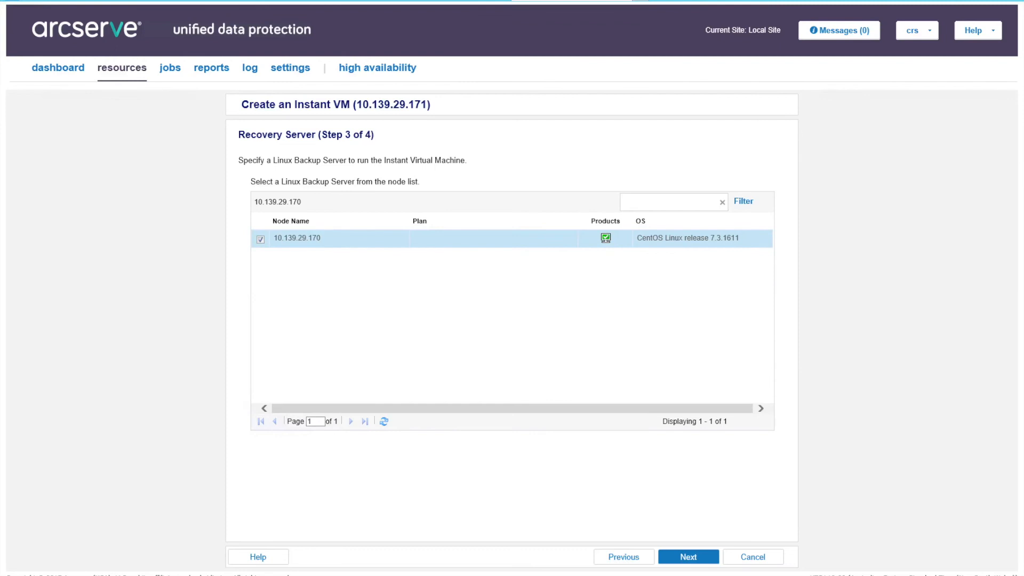
{"action": "left_click", "coordinate": [689, 557]}
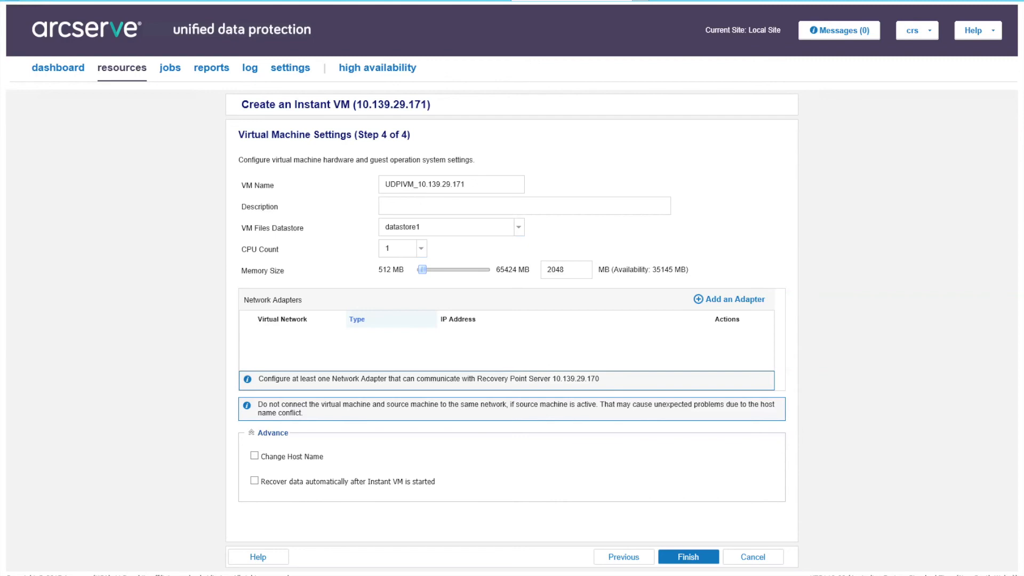
- Add a VMXNET3 network adapter on Private Network - vmnic0, using the TCP/IP settings of source 10.139.29.171
{"action": "left_click", "coordinate": [730, 299]}
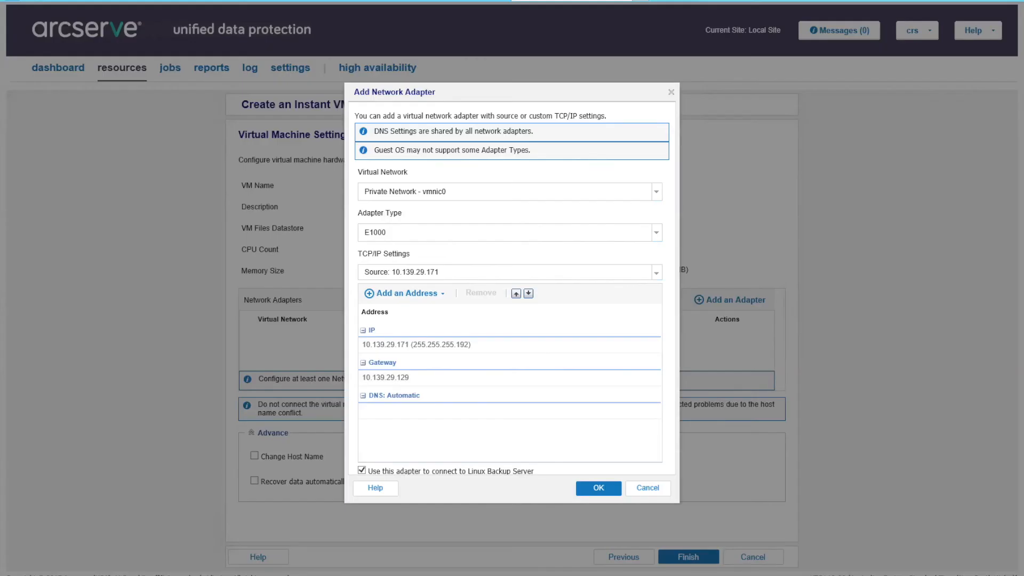
{"action": "left_click", "coordinate": [365, 232]}
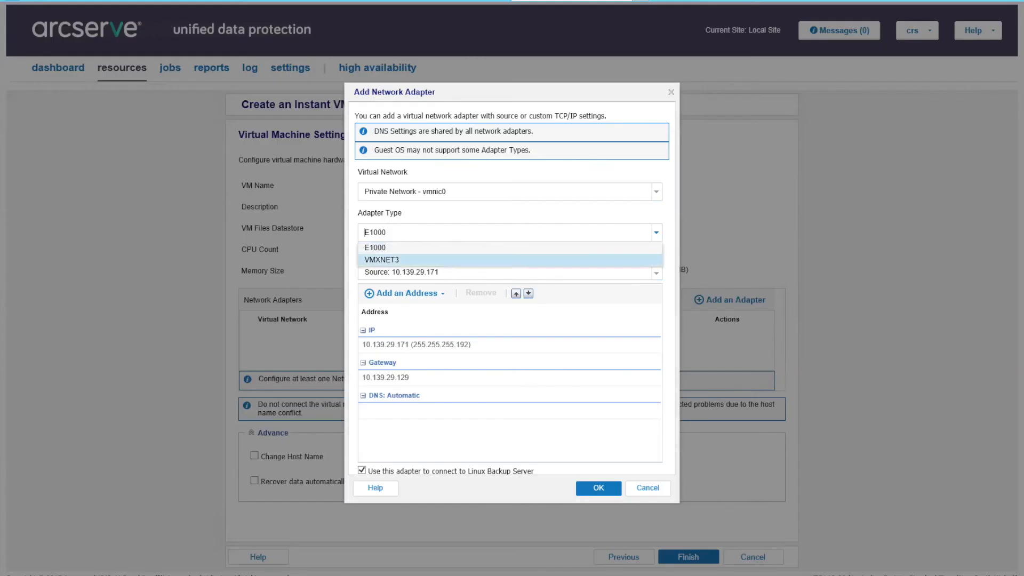
{"action": "key", "text": "Return"}
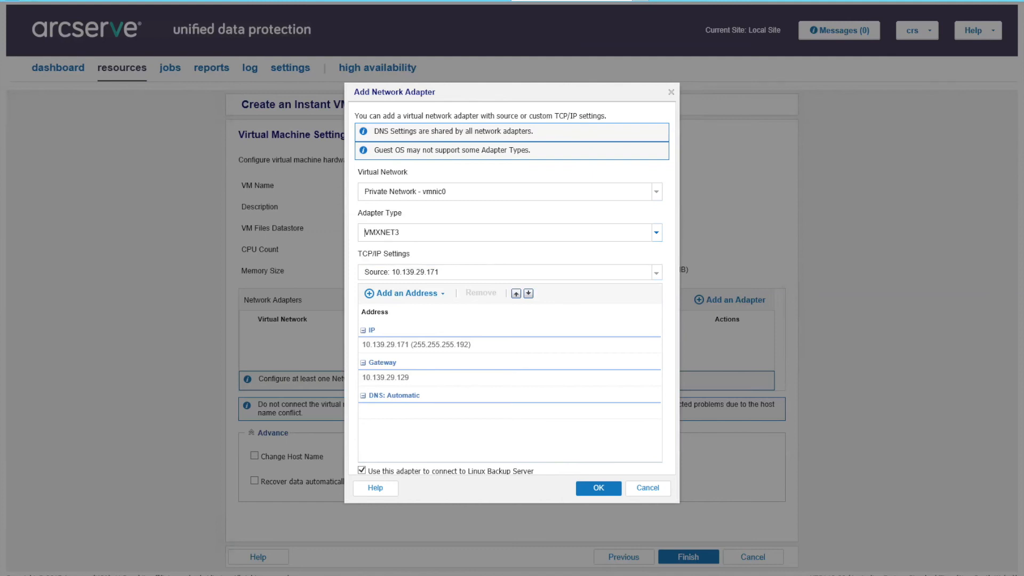
{"action": "left_click", "coordinate": [365, 272]}
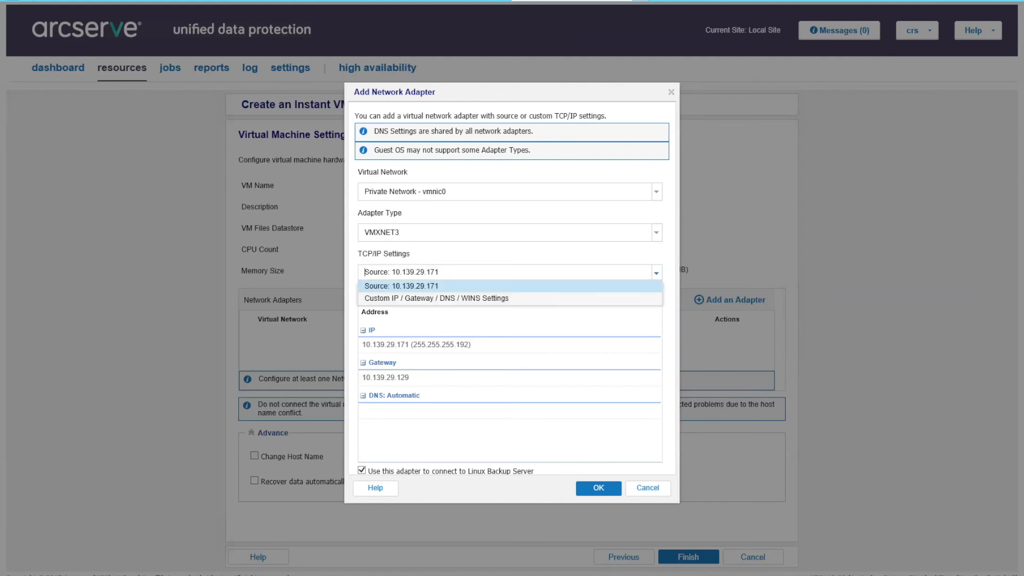
{"action": "key", "text": "Return"}
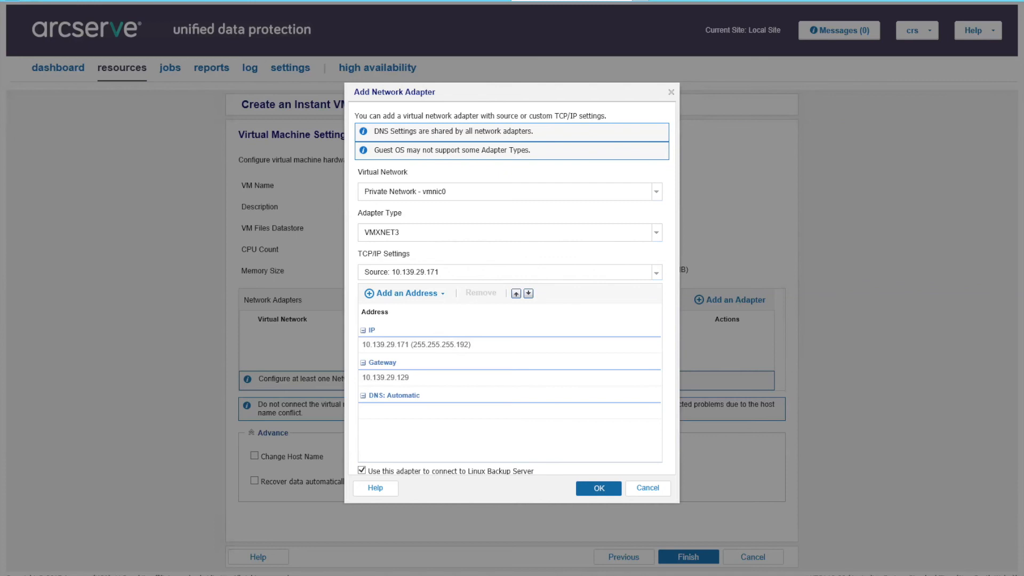
{"action": "left_click", "coordinate": [599, 489]}
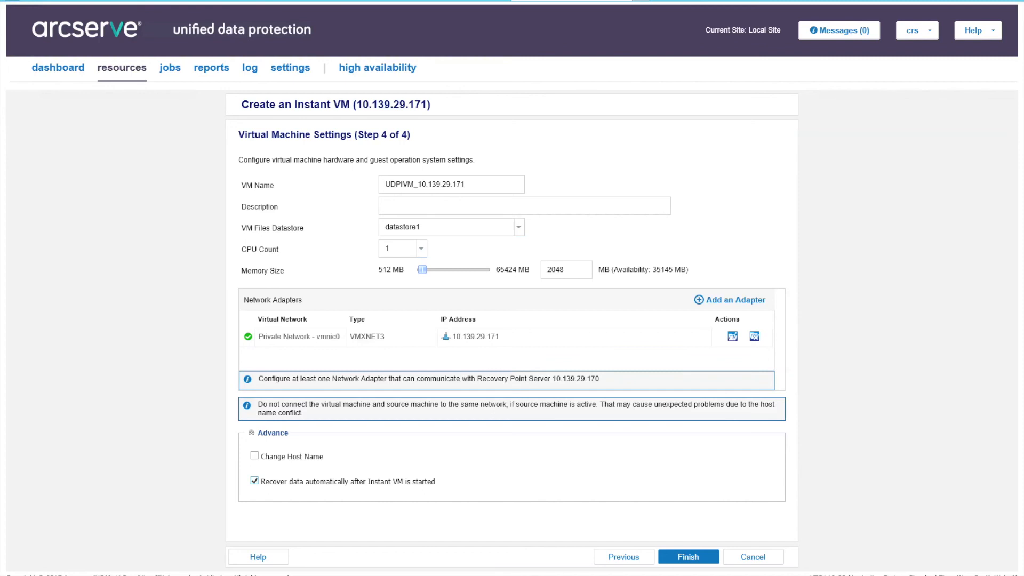
- Create the Instant VM with automatic data recovery and immediate boot, and select UDPIVM_10.139.29.171 to check its settings and status
{"action": "left_click", "coordinate": [688, 557]}
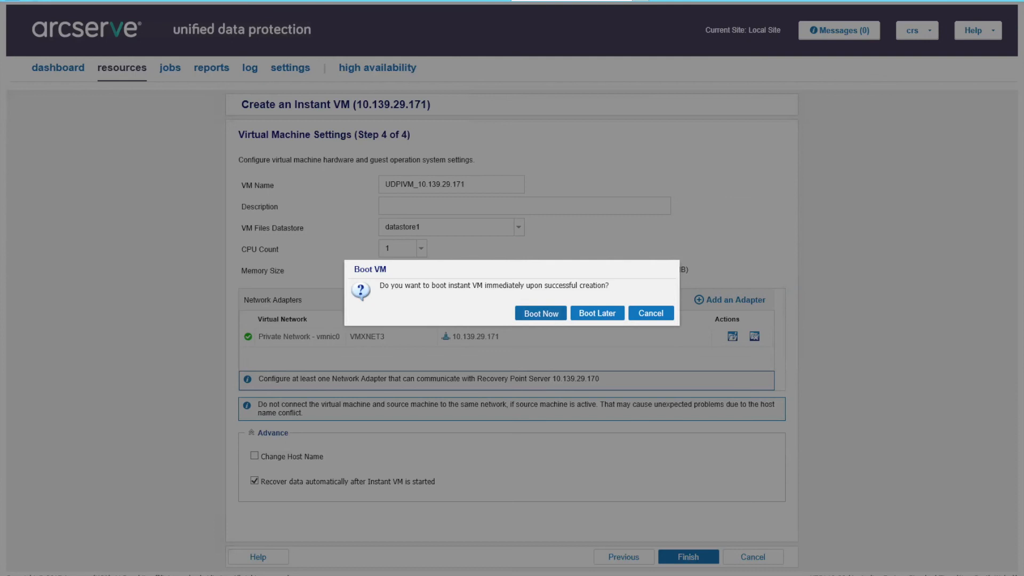
{"action": "left_click", "coordinate": [541, 313]}
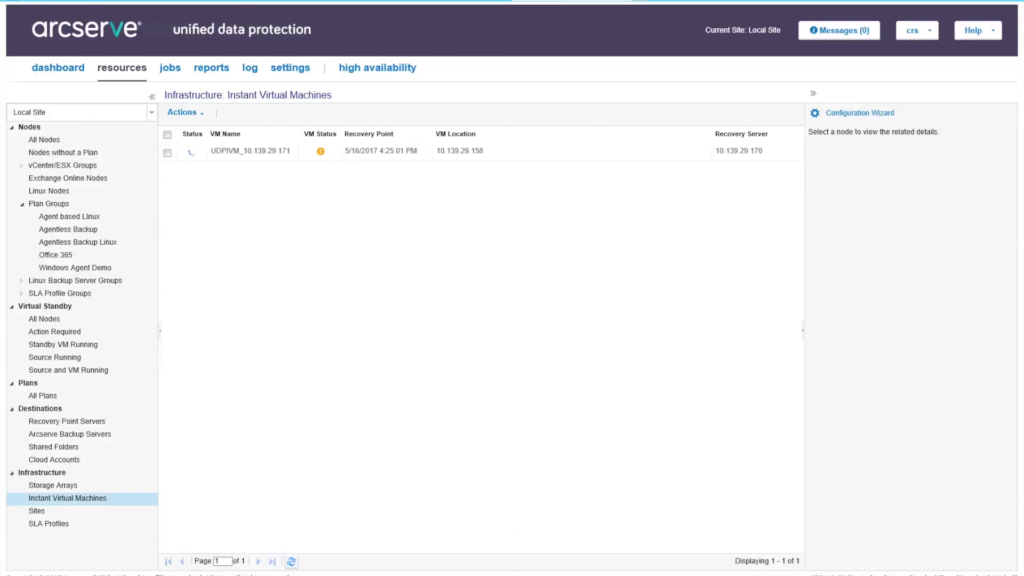
{"action": "left_click", "coordinate": [251, 152]}
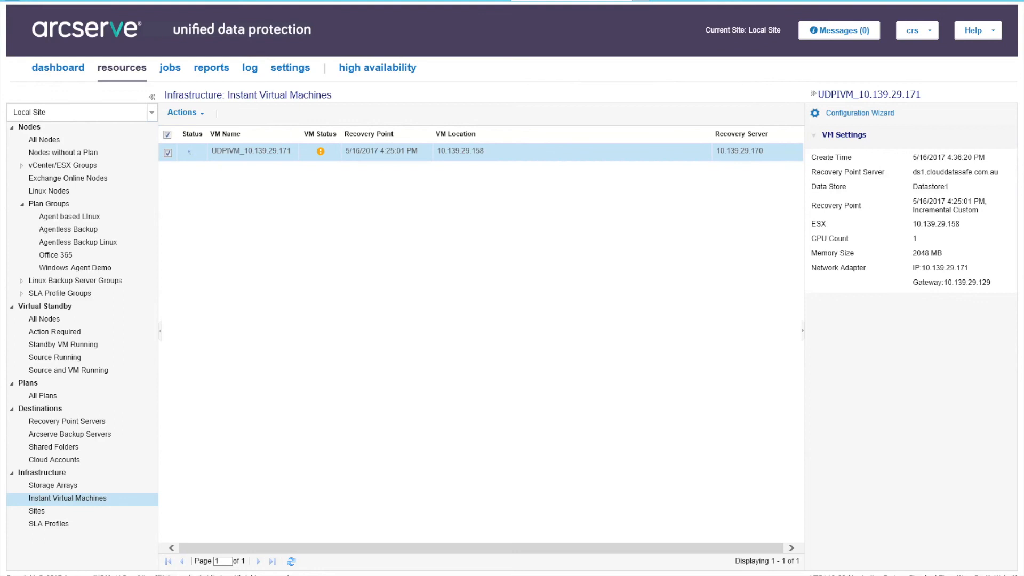
{"action": "mouse_move", "coordinate": [192, 153]}
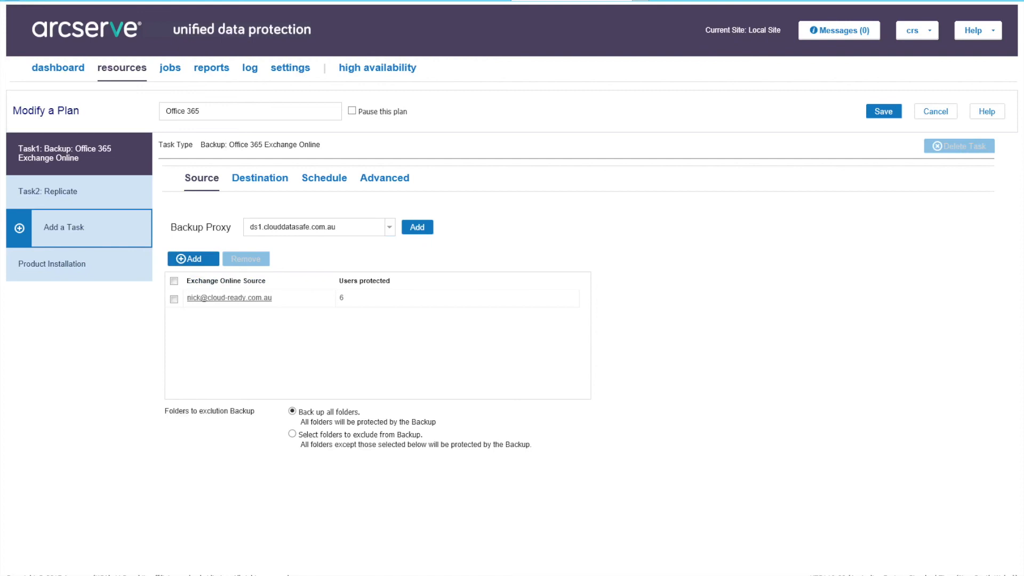
- Review the Office 365 plan's backup destination and schedule and its replication destination, leaving the plan without saving
{"action": "left_click", "coordinate": [260, 179]}
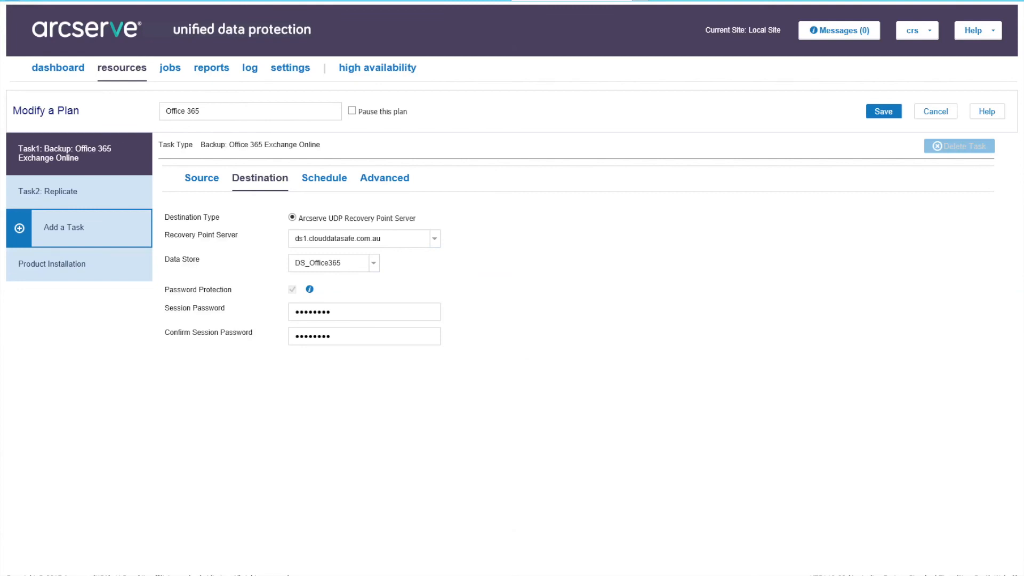
{"action": "left_click", "coordinate": [324, 178]}
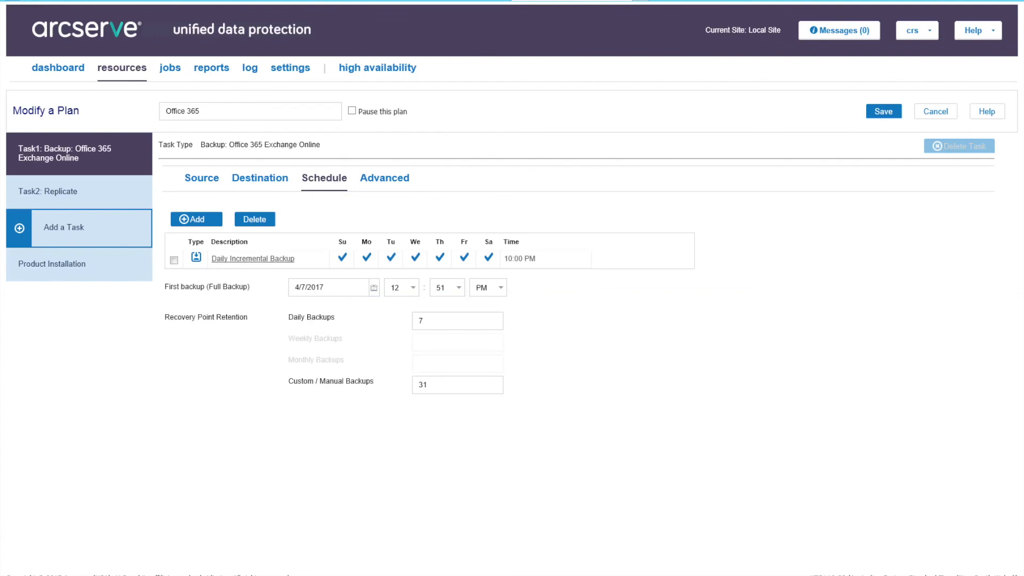
{"action": "left_click", "coordinate": [48, 191]}
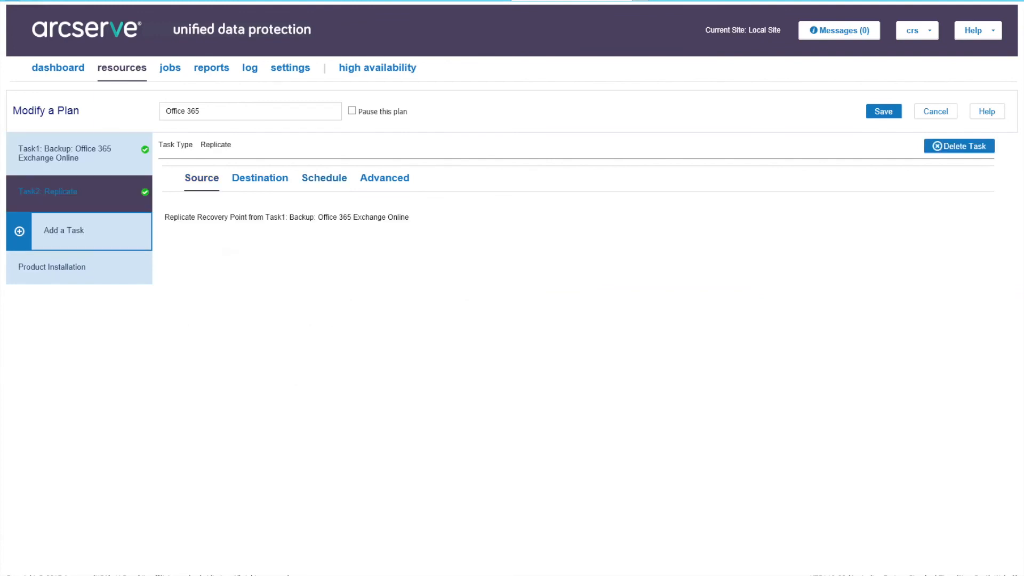
{"action": "left_click", "coordinate": [260, 178]}
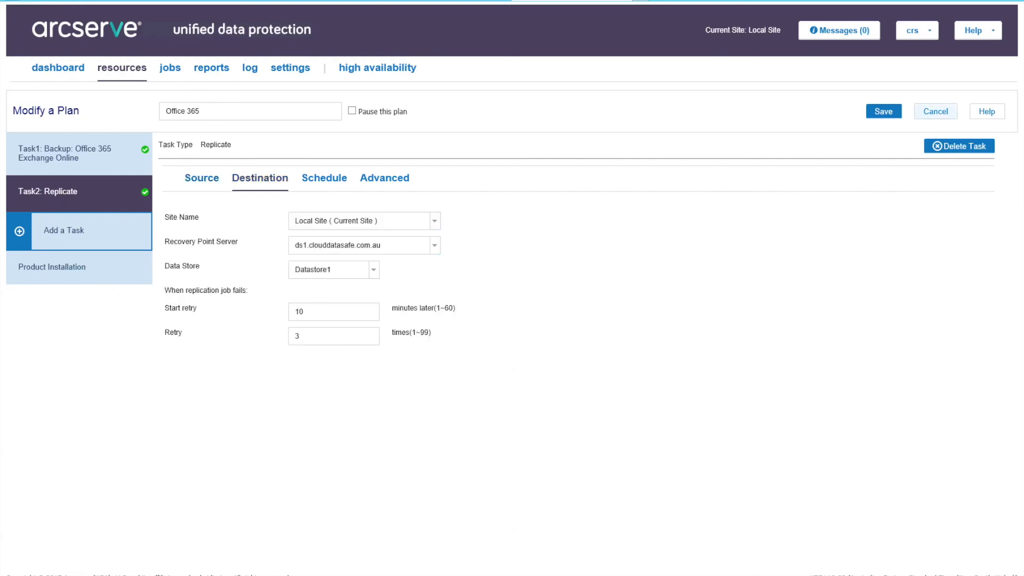
{"action": "left_click", "coordinate": [936, 112]}
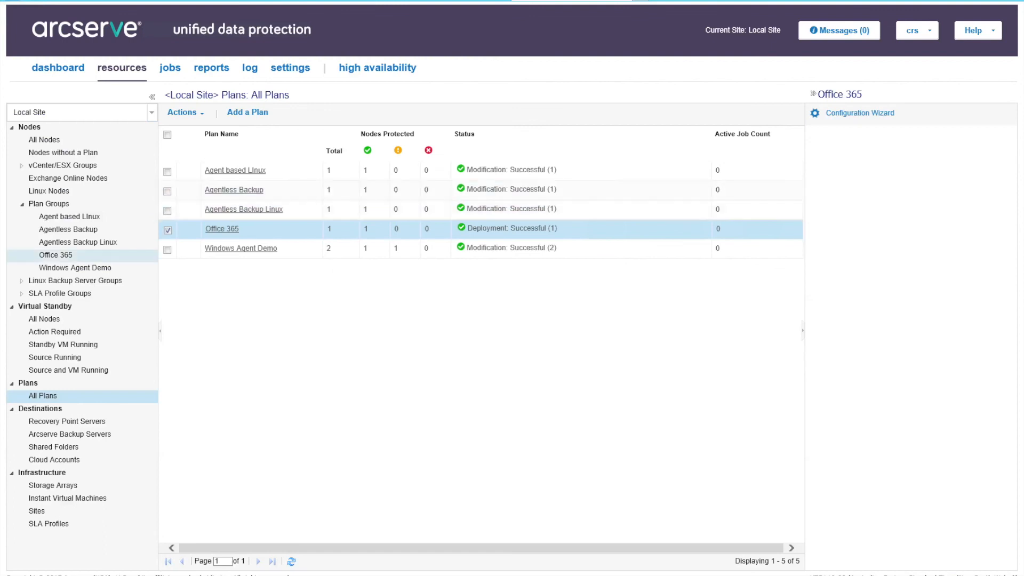
- Run an immediate incremental backup of the Exchange Online node in the Office 365 plan group
{"action": "left_click", "coordinate": [56, 255]}
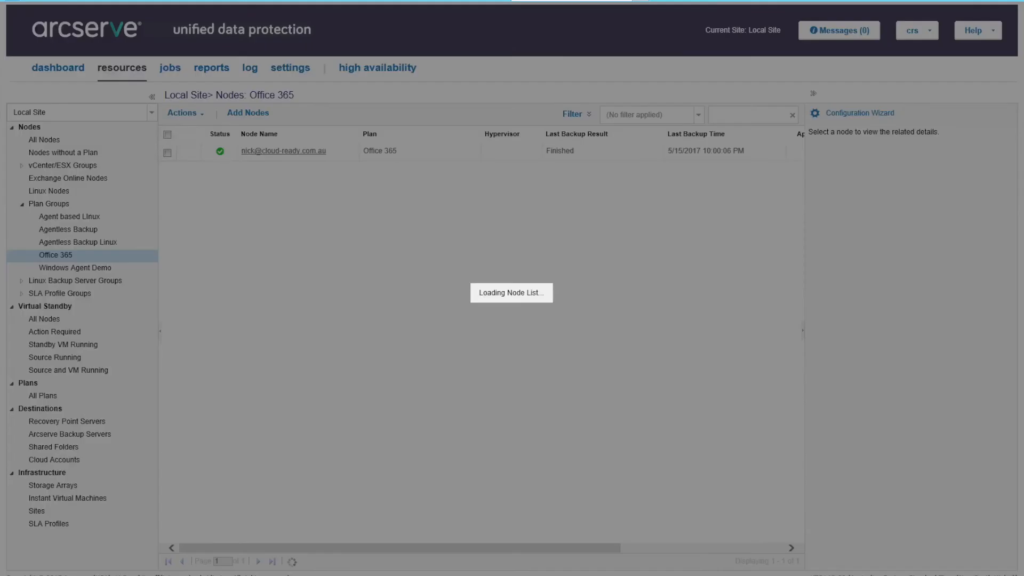
{"action": "left_click", "coordinate": [341, 152]}
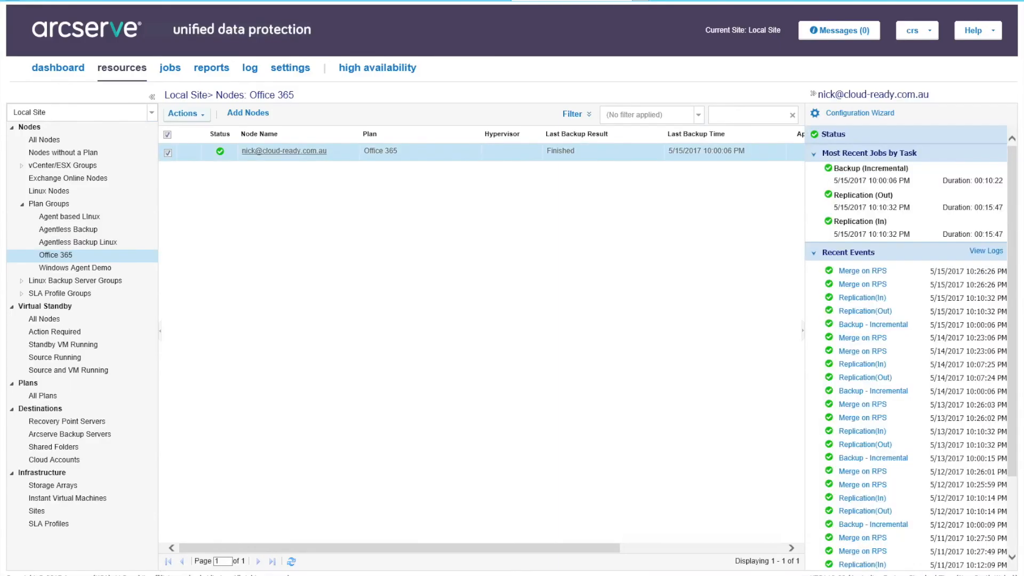
{"action": "left_click", "coordinate": [184, 113]}
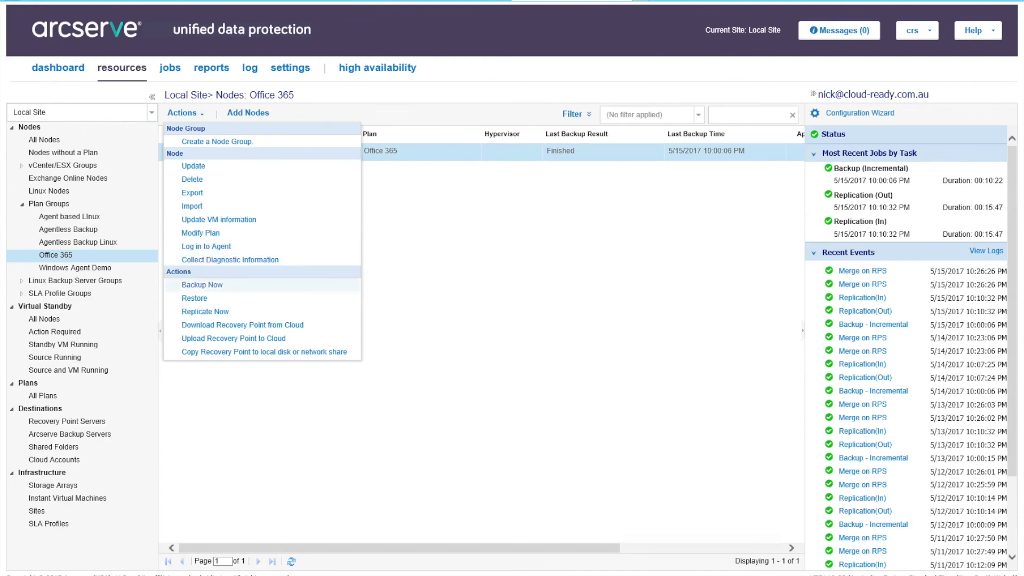
{"action": "left_click", "coordinate": [203, 285]}
{"action": "left_click", "coordinate": [565, 343]}
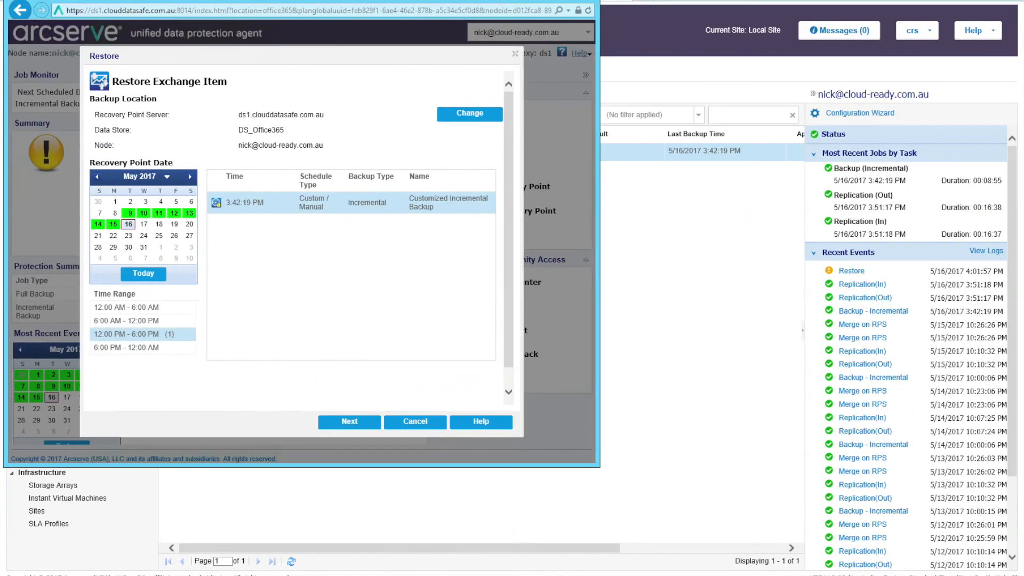
- Use the 3:42:19 PM incremental recovery point of May 16, 2017, and select two messages from the support mailbox's Inbox for restore
{"action": "left_click", "coordinate": [350, 421]}
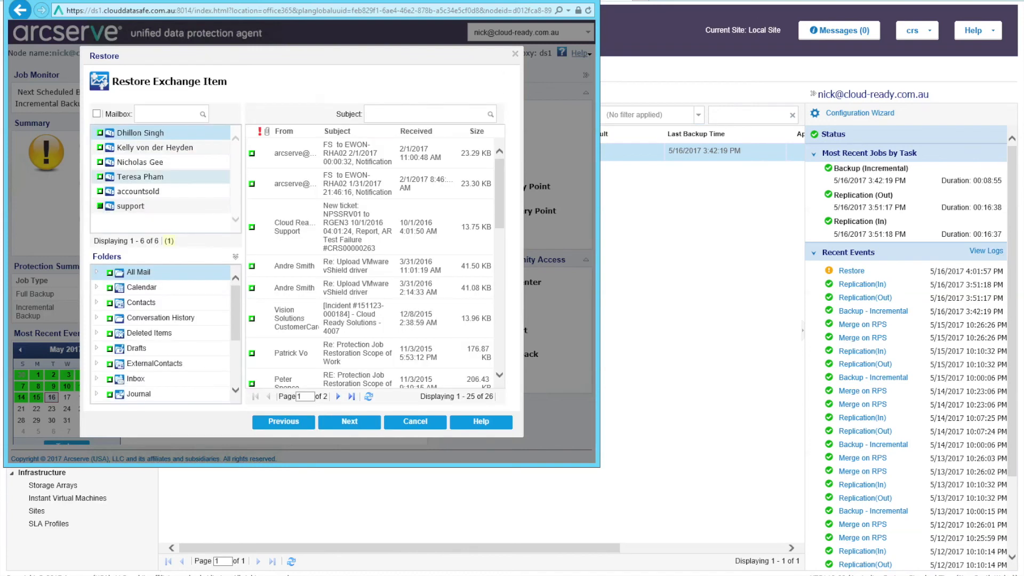
{"action": "left_click", "coordinate": [130, 207]}
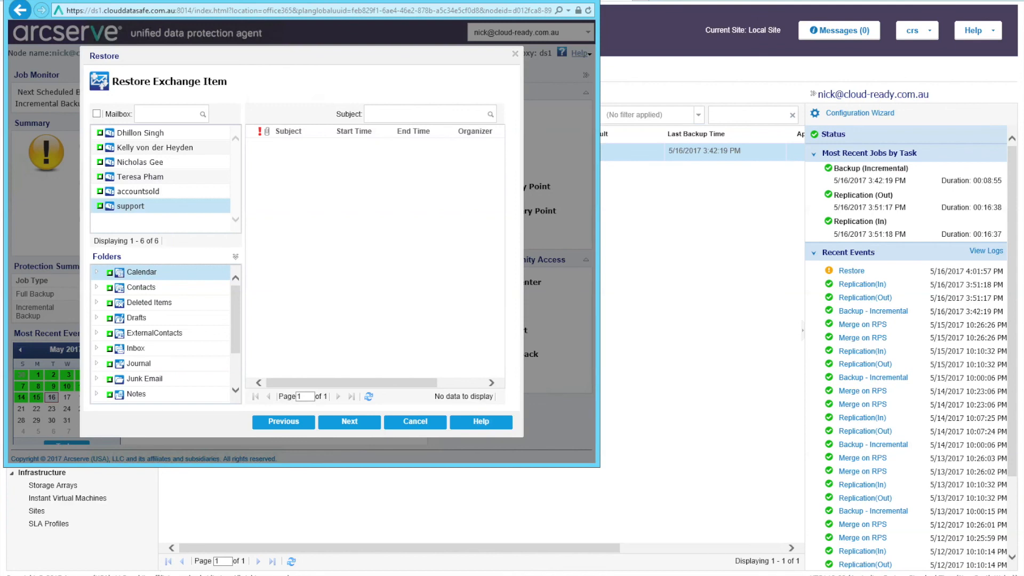
{"action": "left_click", "coordinate": [136, 349]}
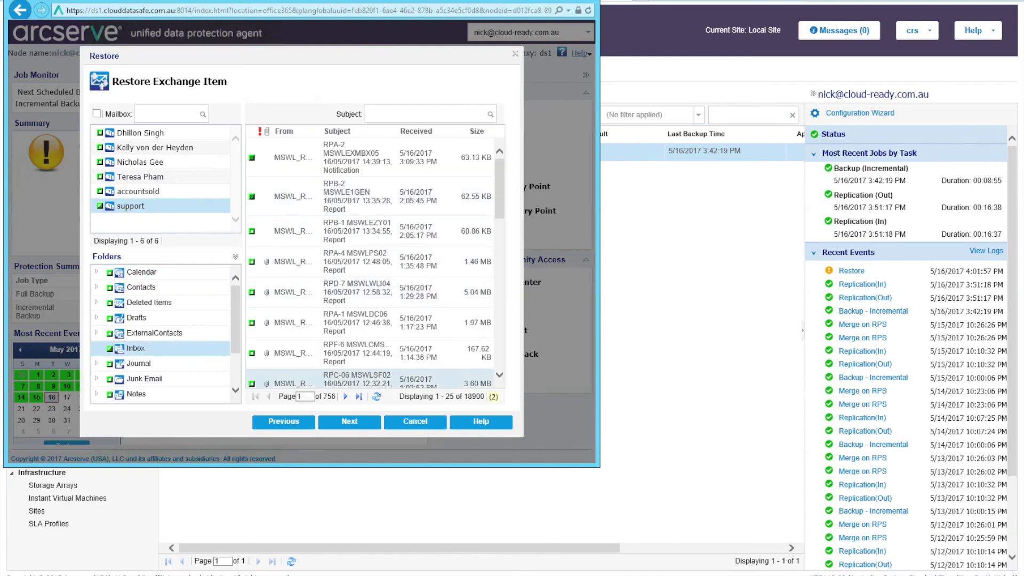
- Restore the items to the original location, overwriting existing items in the destination, enter the account password and validate the restore options
{"action": "left_click", "coordinate": [350, 421]}
{"action": "left_click", "coordinate": [399, 143]}
{"action": "left_click", "coordinate": [320, 158]}
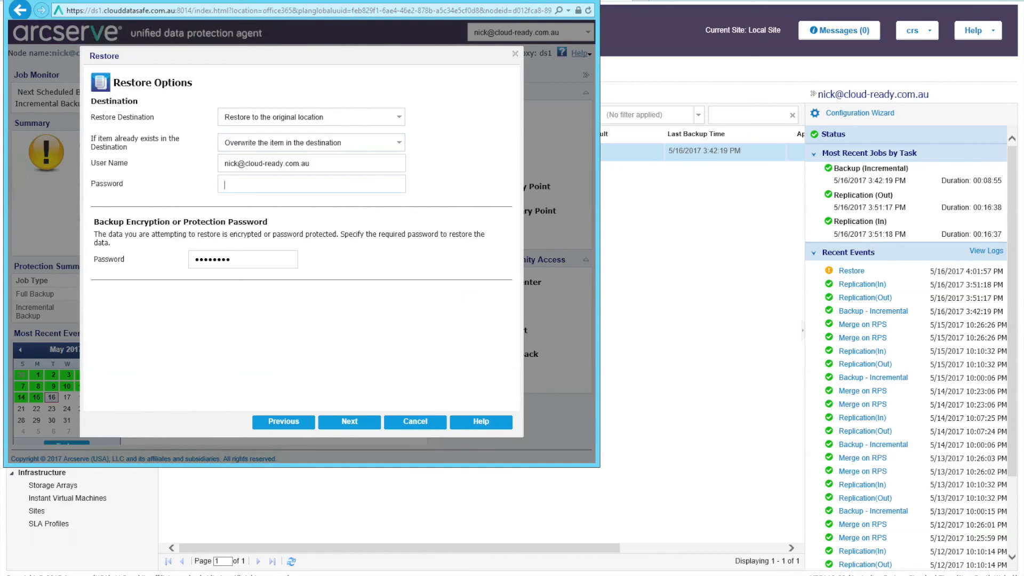
{"action": "type", "text": "********"}
{"action": "left_click", "coordinate": [349, 422]}
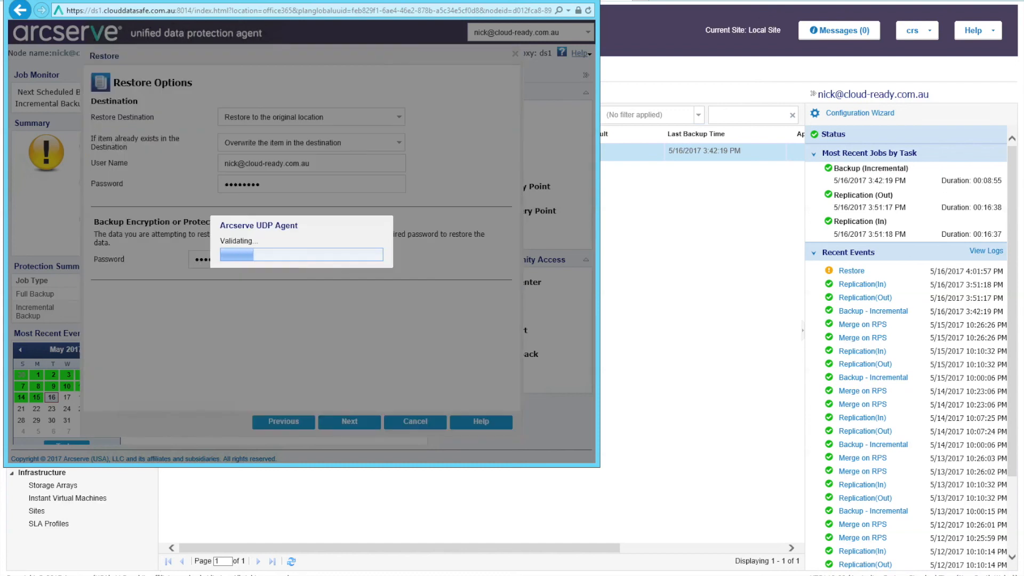
{"action": "left_click", "coordinate": [350, 422]}
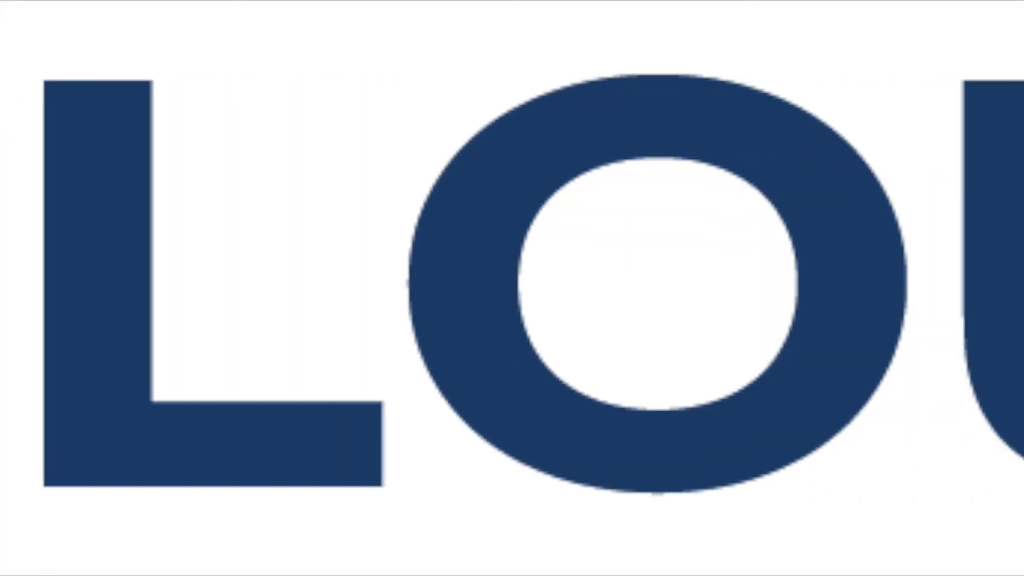